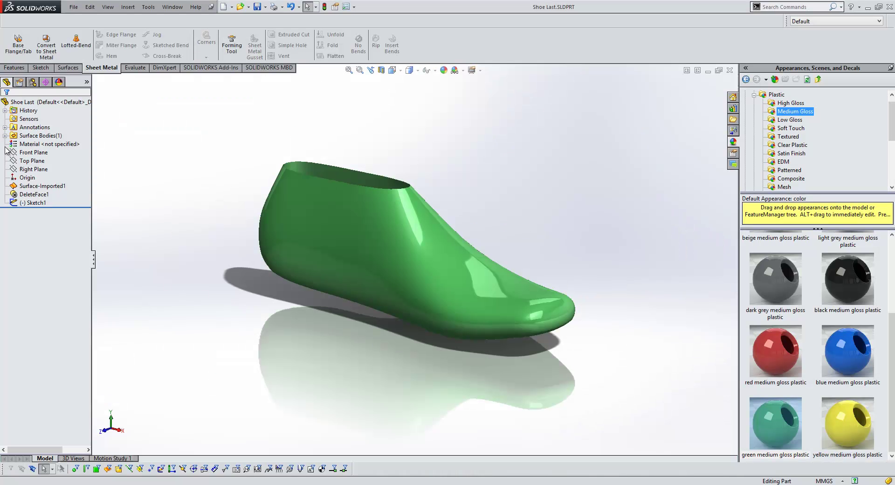
Hide Sketch1, then select Surface-Imported1 and Sketch1 in the FeatureManager tree
left_click(32, 202)
left_click(37, 182)
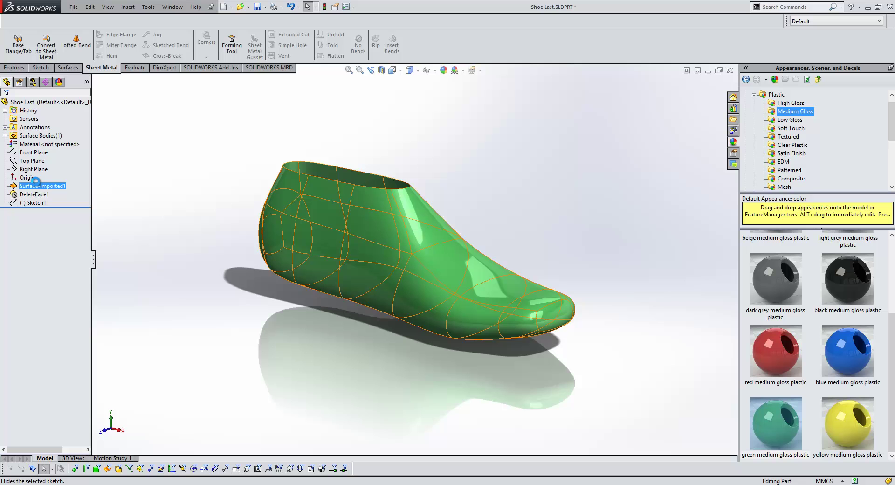
left_click(33, 202)
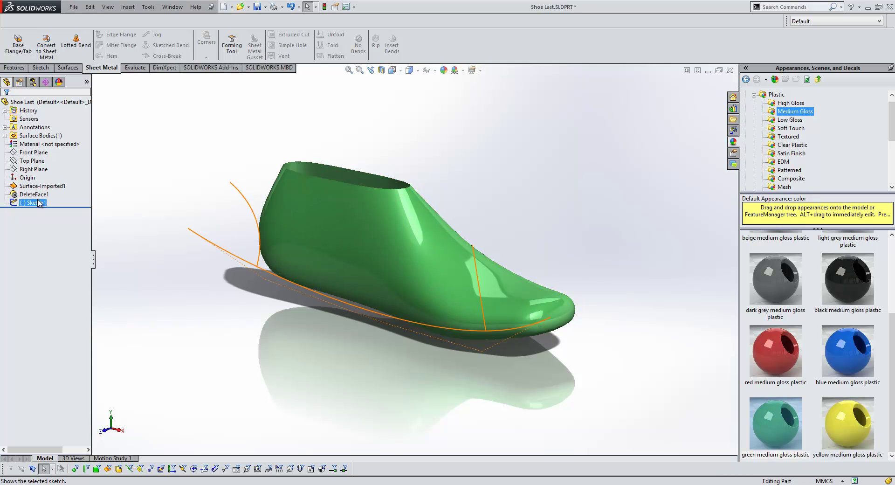
Edit Sketch1 and convert the heel spline to a style spline, accepting the approximation
right_click(39, 203)
left_click(45, 182)
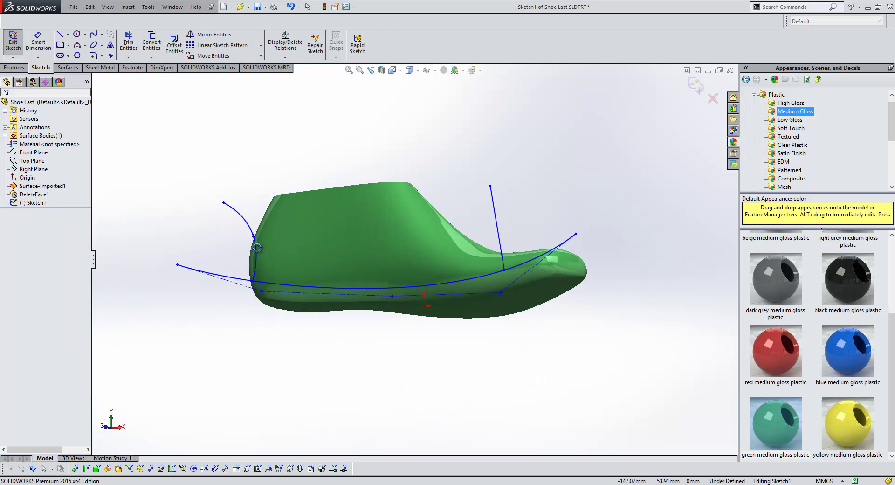
left_click(248, 219)
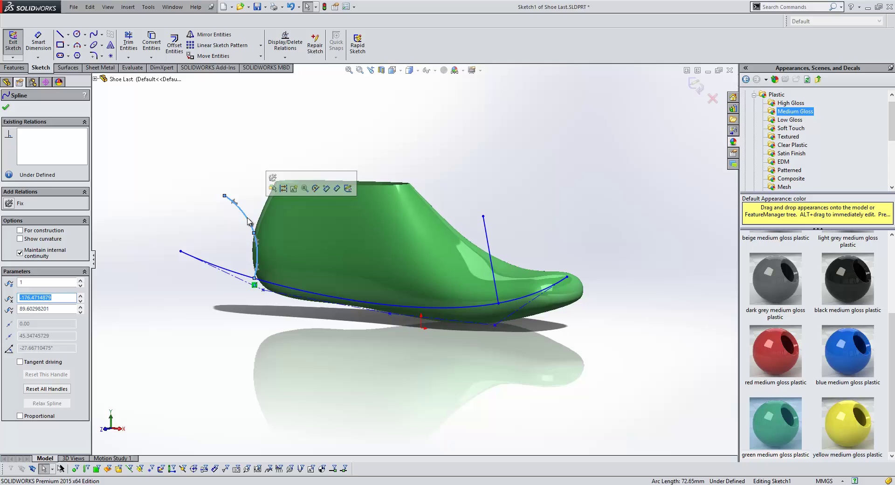
right_click(248, 219)
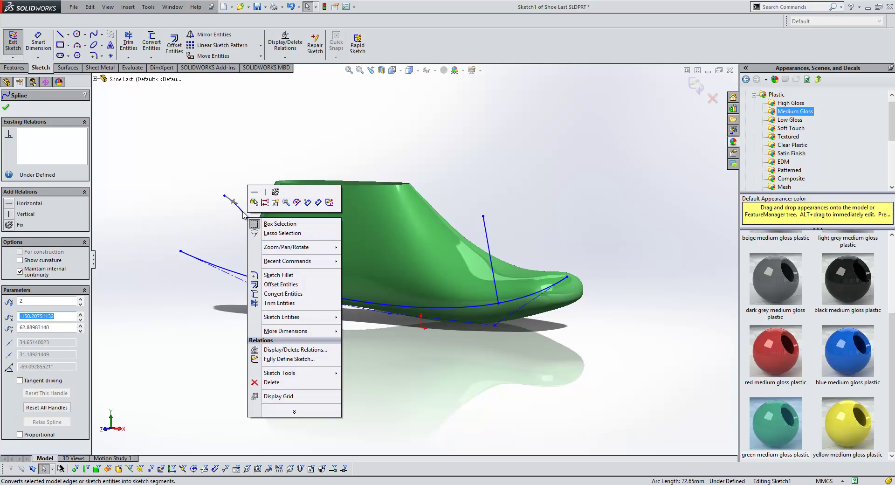
left_click(243, 215)
right_click(243, 212)
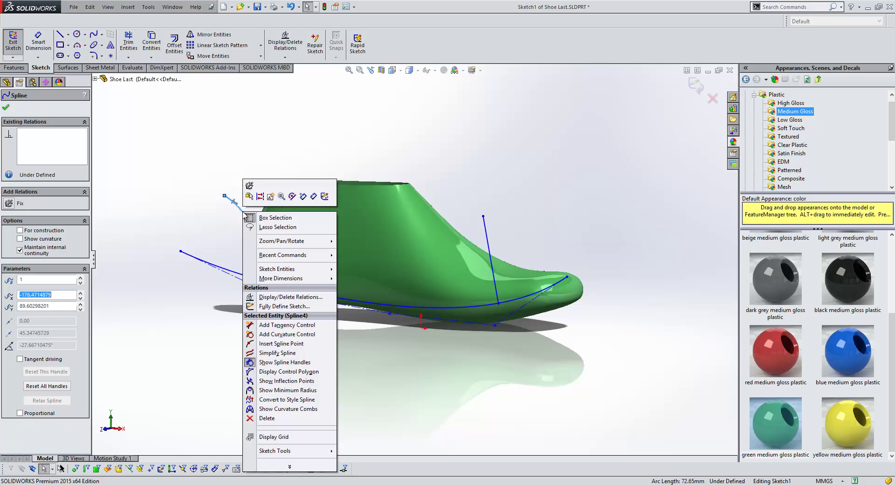
left_click(276, 399)
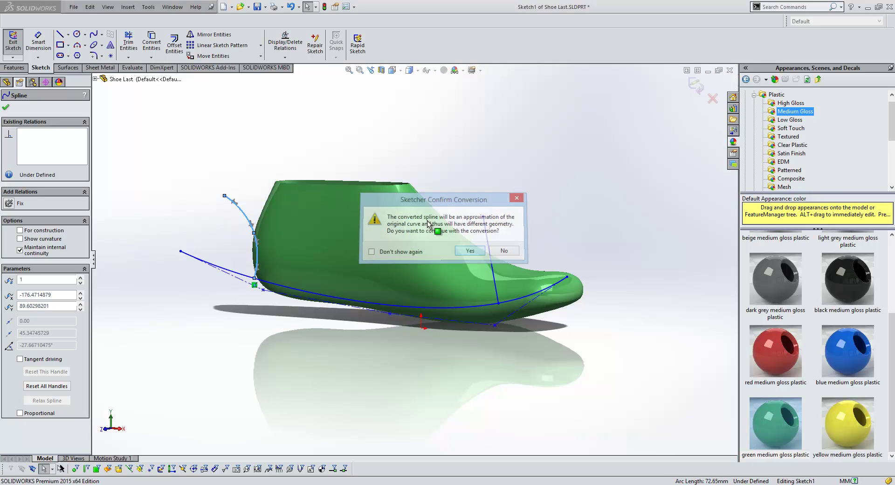
left_click(470, 250)
Reduce the heel style spline's curve degree to 3, confirm, and refit the view
scroll(284, 205, "down", 5)
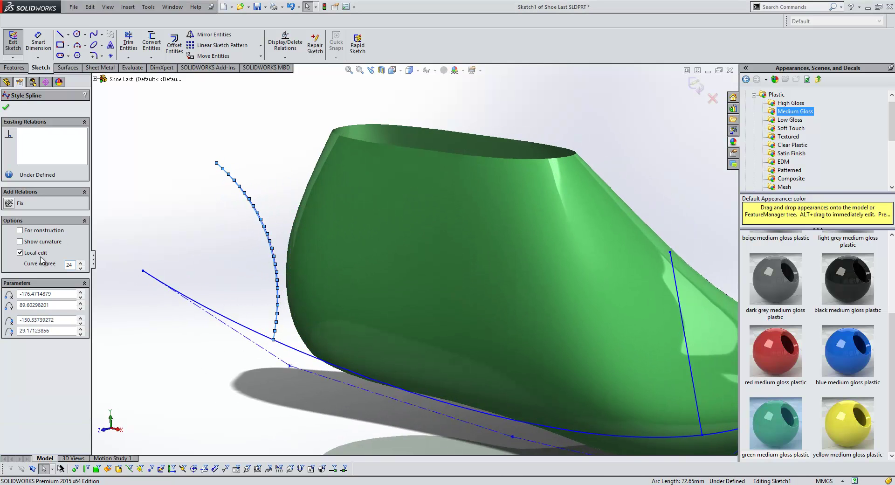
left_click(80, 268)
left_click(81, 268)
left_click(81, 268)
left_click(80, 268)
left_click(81, 268)
left_click(81, 268)
left_click(81, 268)
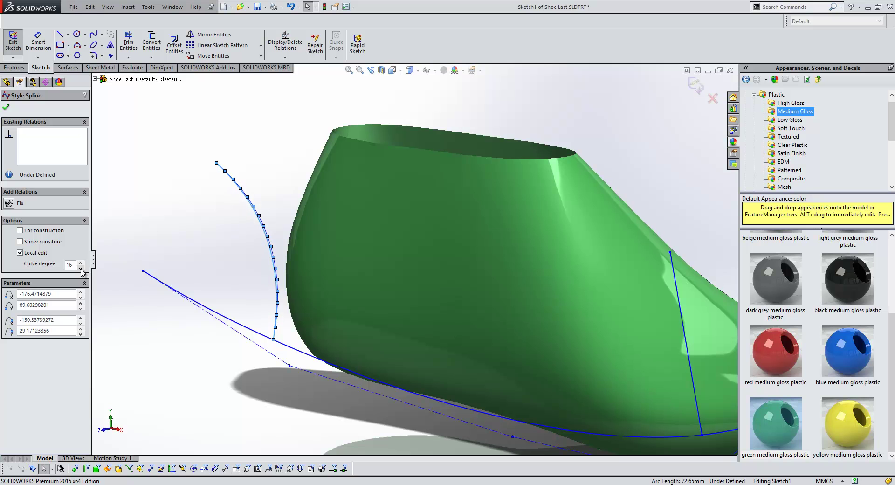
left_click(80, 268)
left_click(80, 268)
left_click(81, 268)
left_click(81, 268)
left_click(81, 268)
left_click(81, 268)
left_click(80, 268)
left_click(81, 268)
left_click(81, 268)
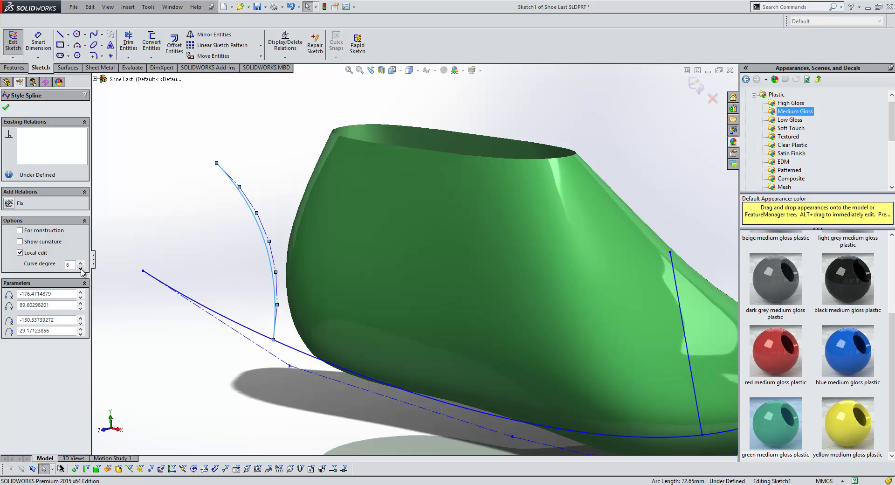
left_click(81, 268)
left_click(81, 268)
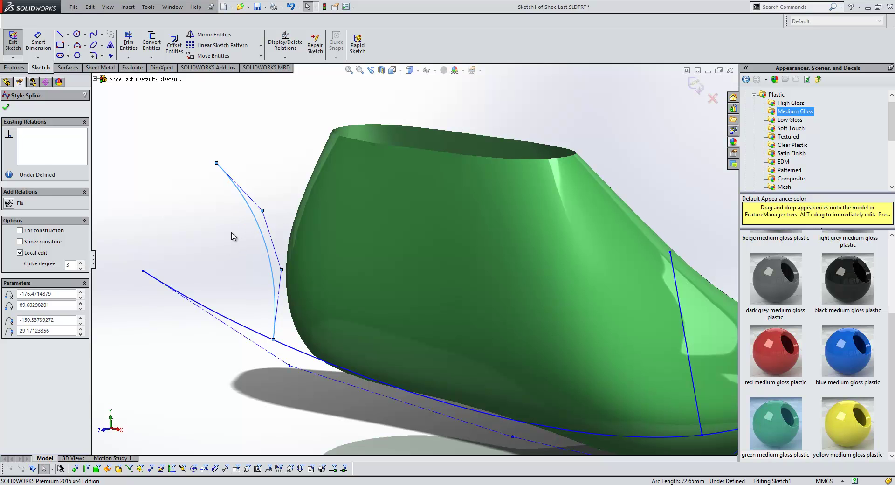
left_click(7, 109)
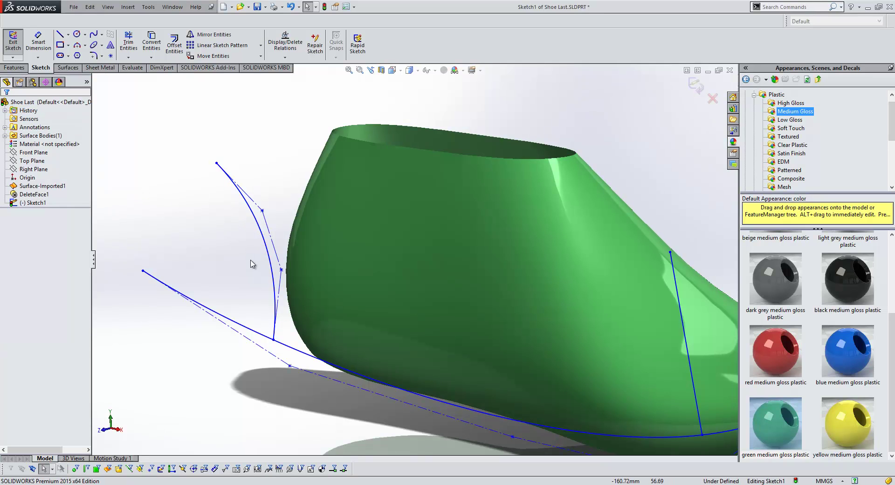
key("f")
mouse_move(539, 208)
middle_mouse_down()
mouse_move(554, 139)
mouse_move(550, 209)
middle_mouse_up()
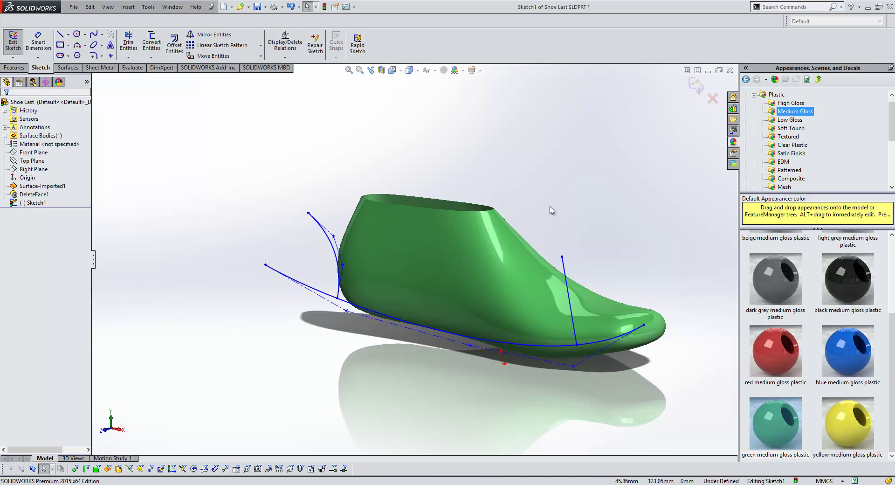
Exit the sketch and start a Split feature that cuts the part along Sketch1
left_click(695, 86)
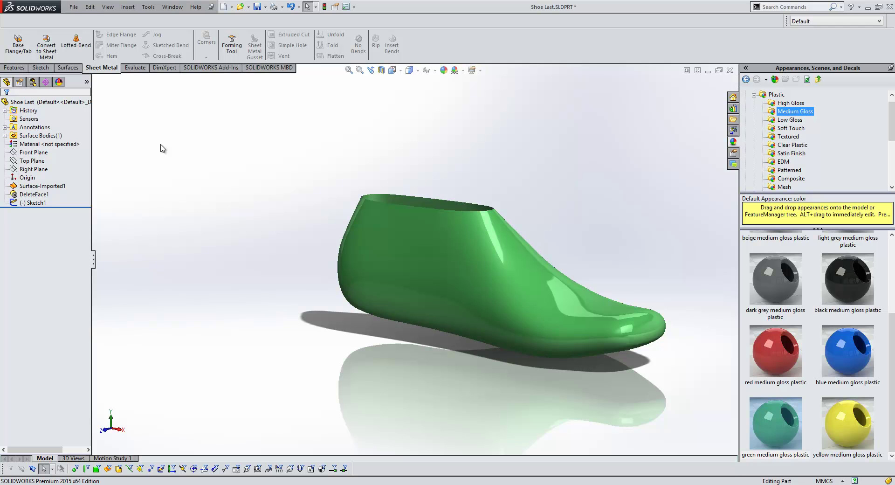
left_click(30, 203)
left_click(126, 7)
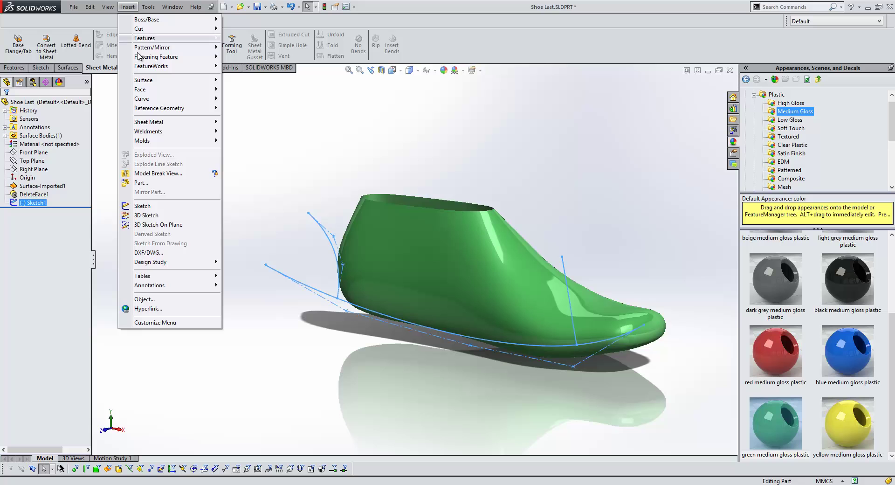
mouse_move(186, 38)
left_click(243, 206)
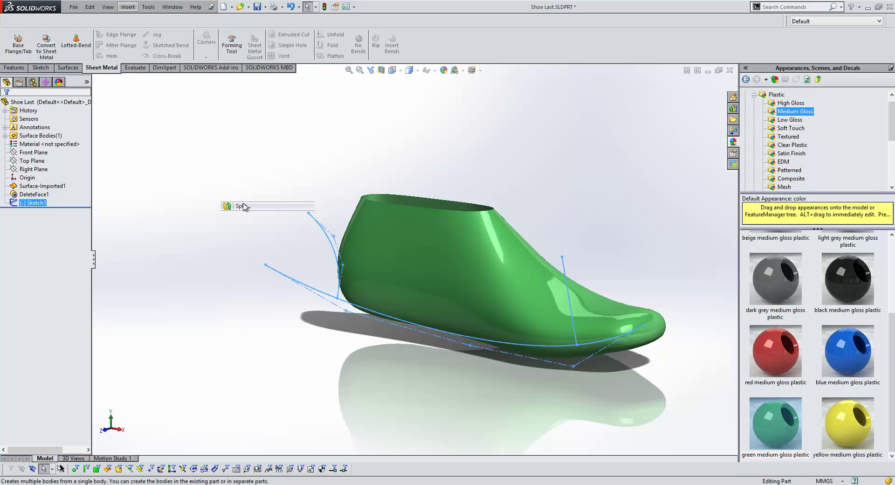
left_click(37, 201)
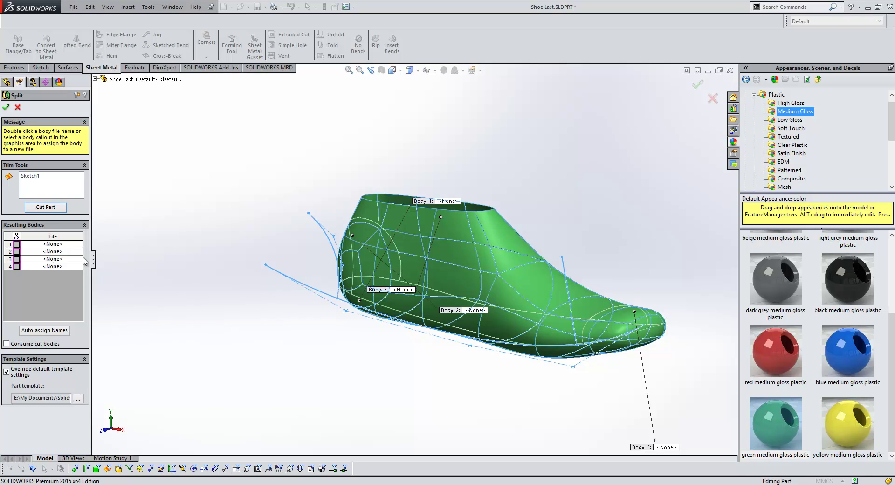
left_click(5, 107)
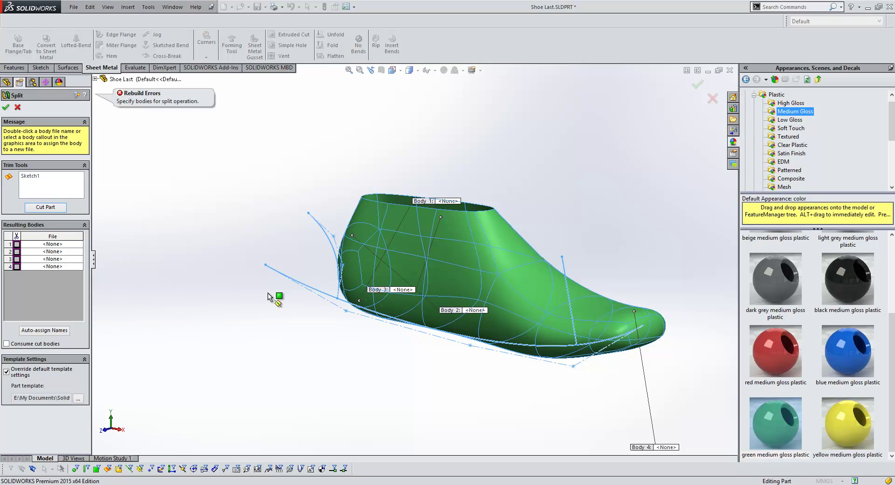
Keep all four resulting bodies and complete Split1
left_click(17, 244)
left_click(16, 252)
left_click(17, 258)
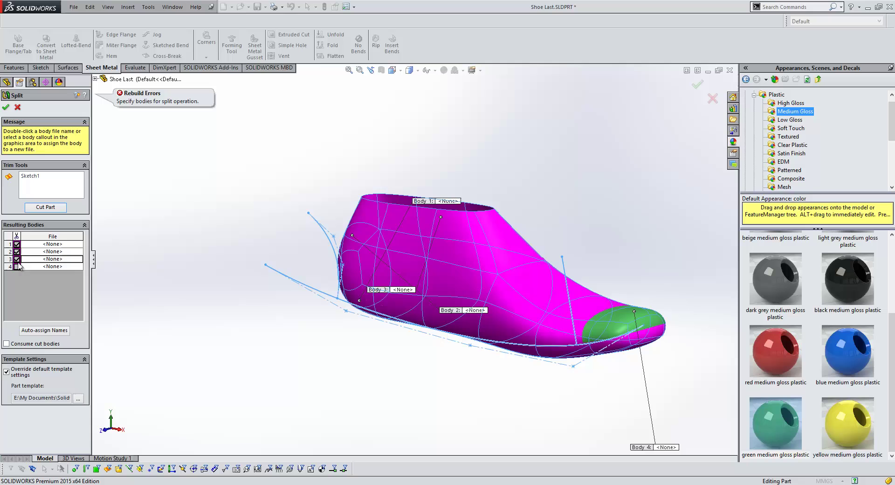
left_click(17, 266)
left_click(6, 107)
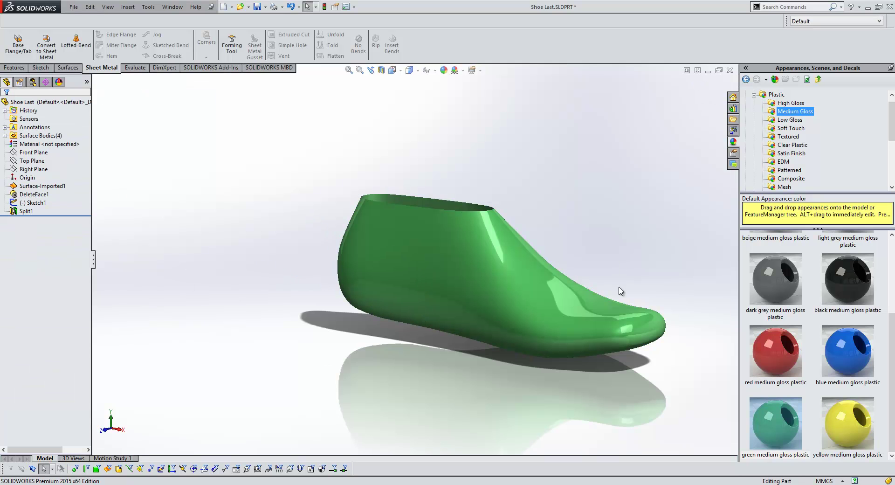
Isolate the toe body, orbit it to view its top, and open the Spline type list
left_click(628, 315)
right_click(627, 315)
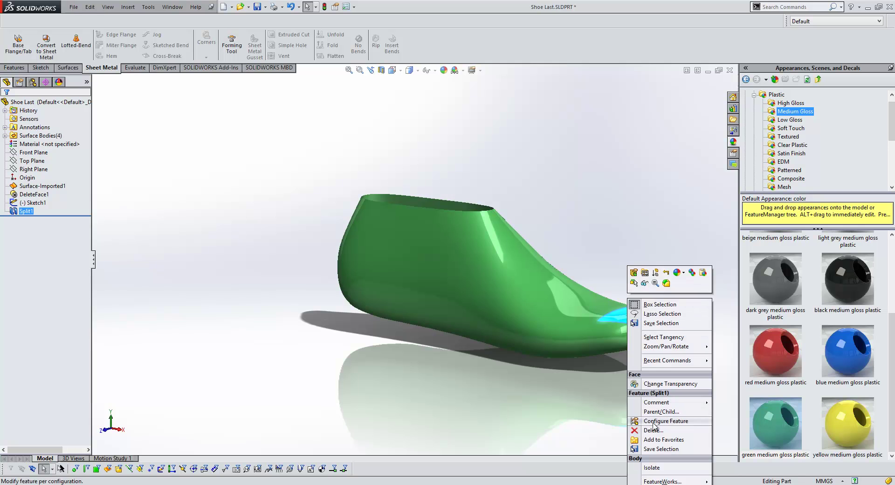
left_click(651, 467)
middle_click_drag(606, 278, 590, 350)
scroll(410, 329, "down", 5)
mouse_move(344, 302)
middle_mouse_down()
mouse_move(416, 296)
mouse_move(420, 361)
middle_mouse_up()
left_click(44, 69)
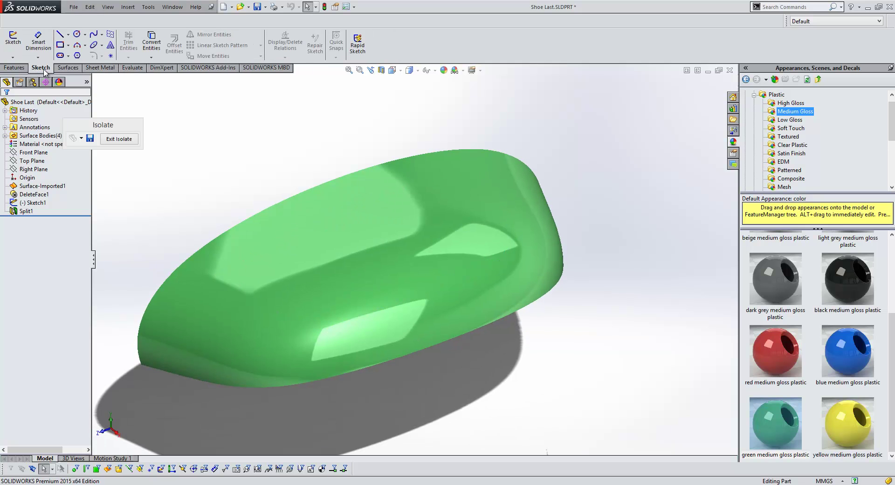
left_click(102, 34)
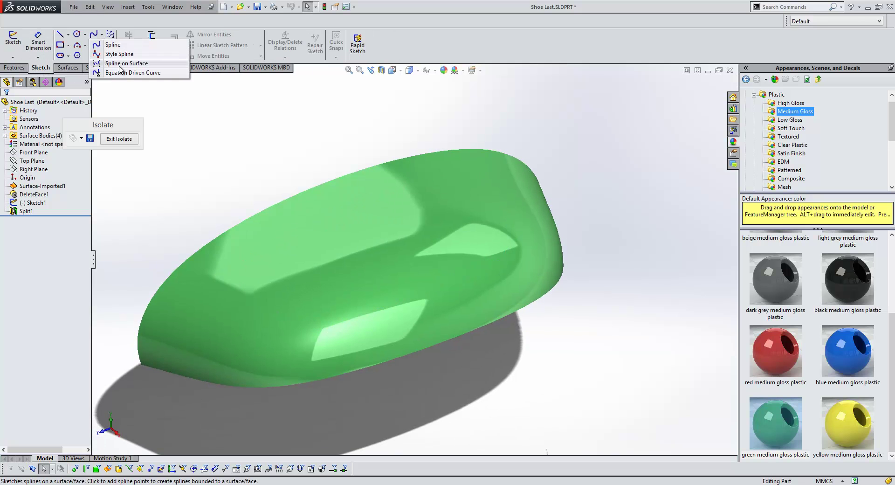
Draw a three-point spline on the toe body's surface across its top
left_click(119, 64)
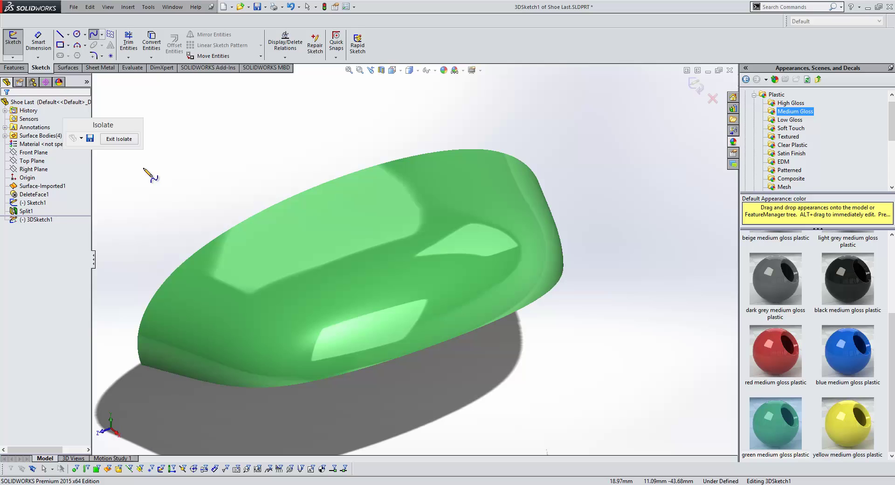
left_click(146, 310)
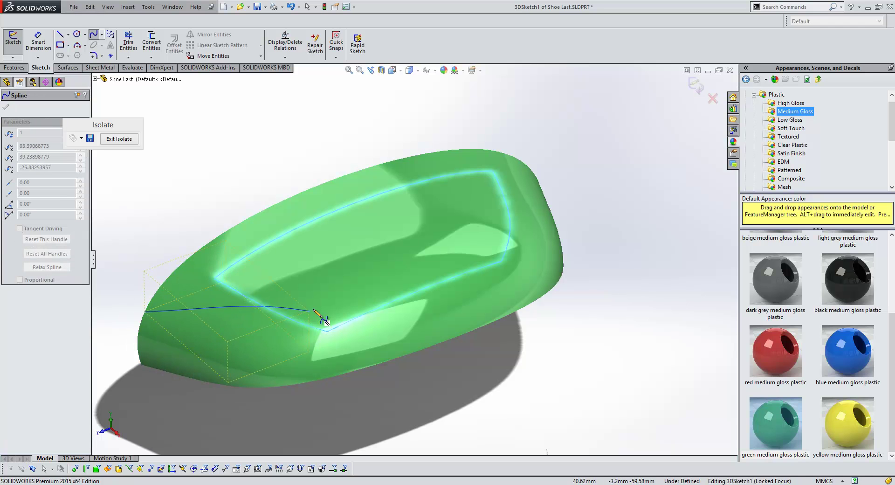
left_click(299, 307)
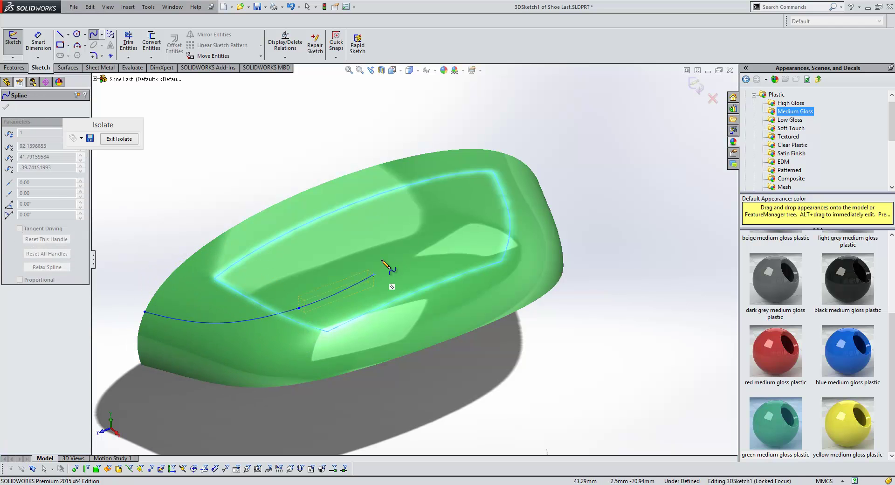
left_click(353, 225)
right_click(372, 228)
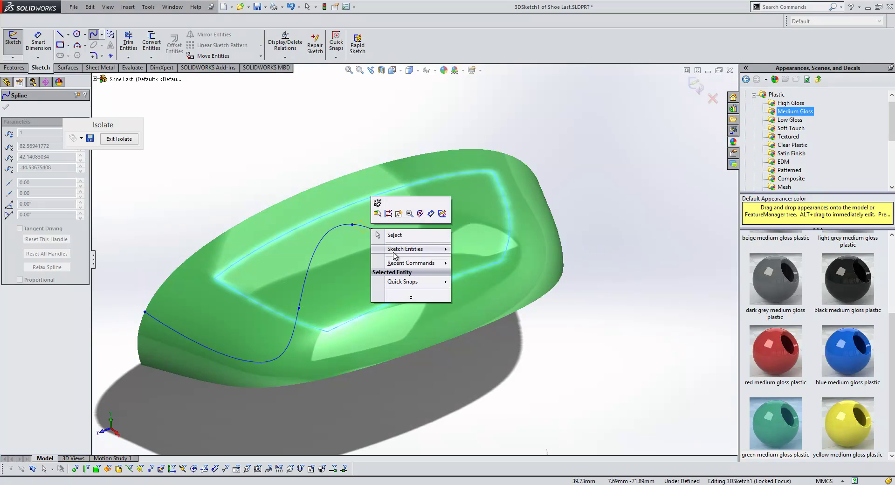
left_click(399, 235)
middle_click_drag(397, 235, 413, 278)
Draw a second surface spline from the existing curve's end down to the toe
key("s")
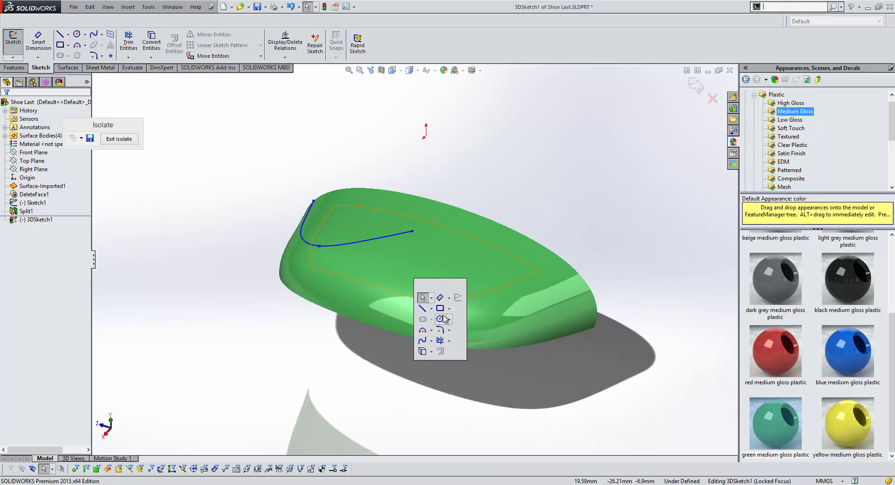
left_click(433, 341)
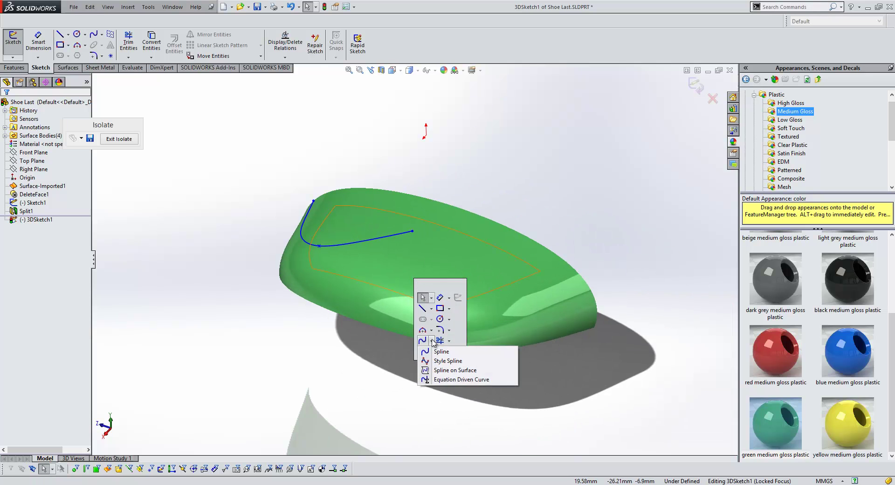
left_click(446, 371)
left_click(412, 231)
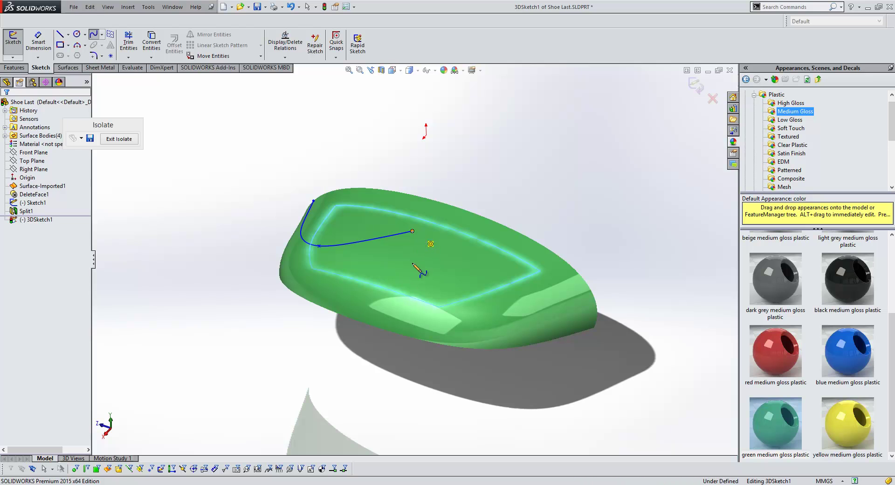
left_click(447, 289)
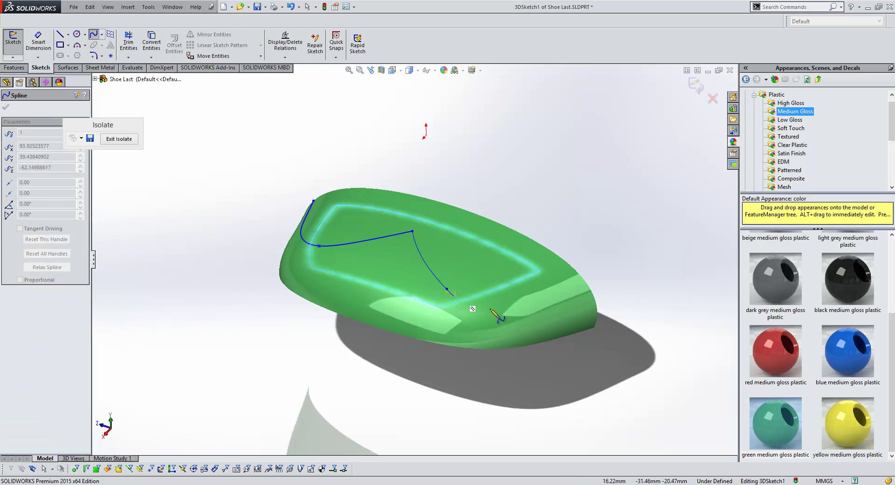
double_click(595, 297)
right_click(624, 268)
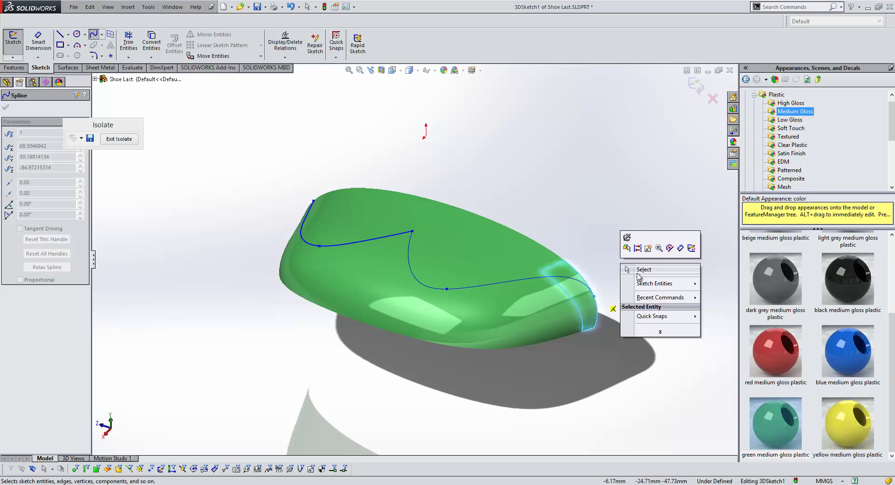
Add an Along Z relation between two spline points and drag the peak point upward
left_click(639, 275)
middle_click_drag(444, 254, 444, 283)
left_click(472, 300)
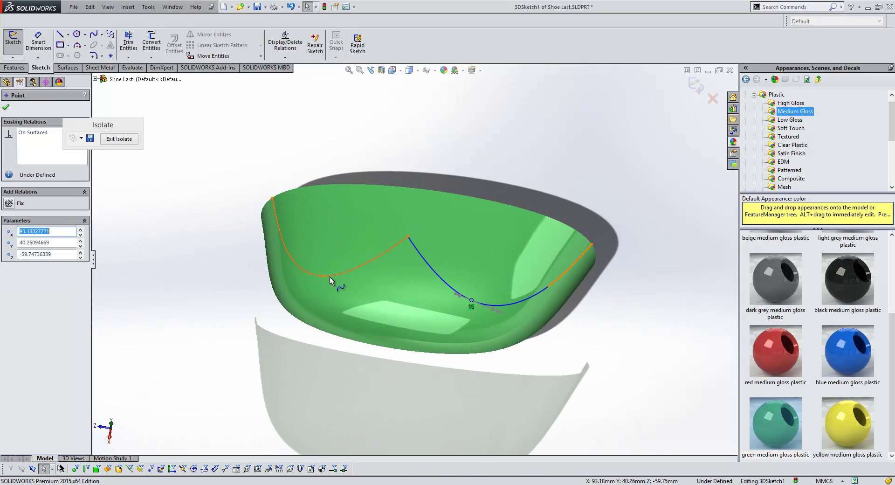
left_click(323, 276)
left_click(323, 276, "ctrl")
left_click(379, 236)
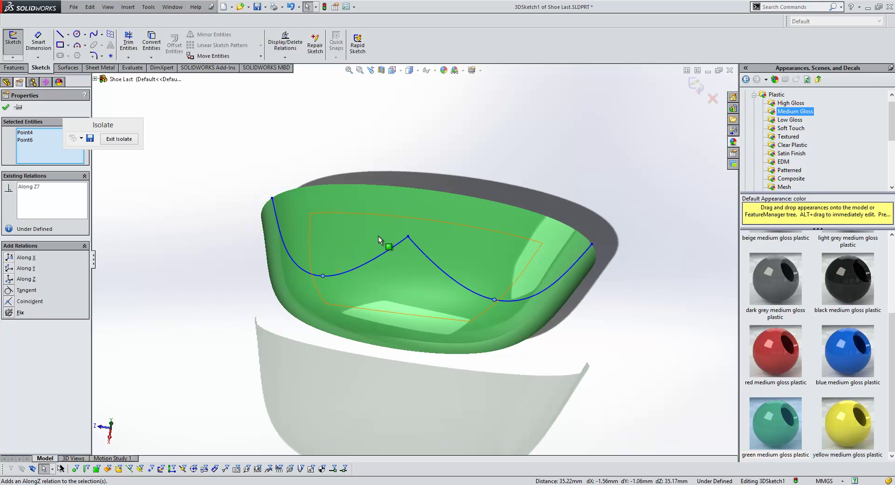
mouse_move(408, 237)
left_mouse_down()
mouse_move(426, 229)
mouse_move(414, 252)
left_mouse_up()
middle_click_drag(394, 256, 196, 154)
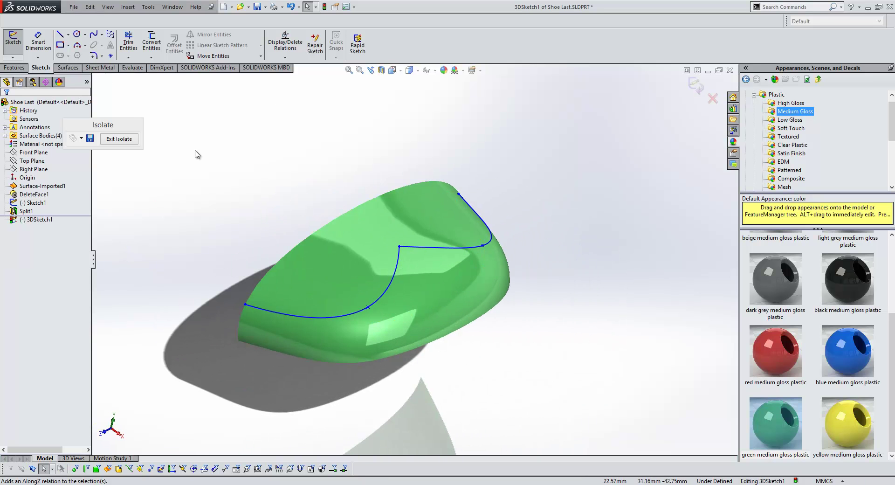
Exit the 3D sketch and trim the toe surface with 3DSketch1, keeping the lower band
left_click(696, 86)
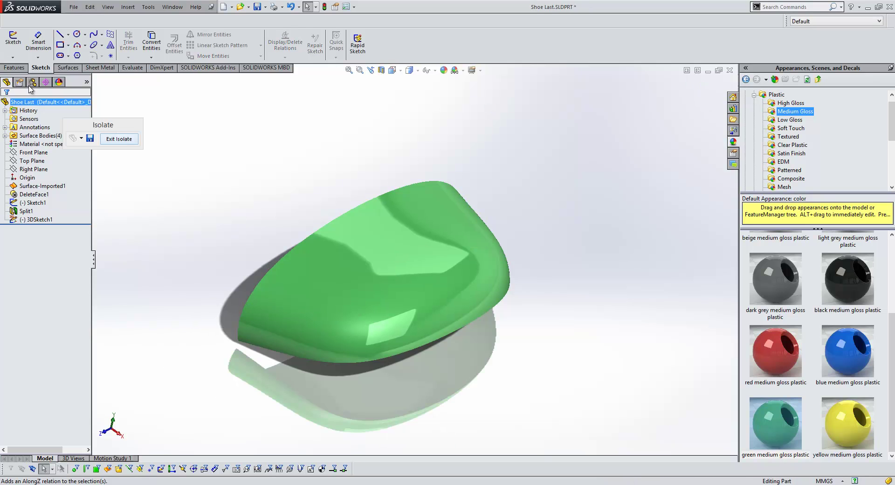
left_click(15, 68)
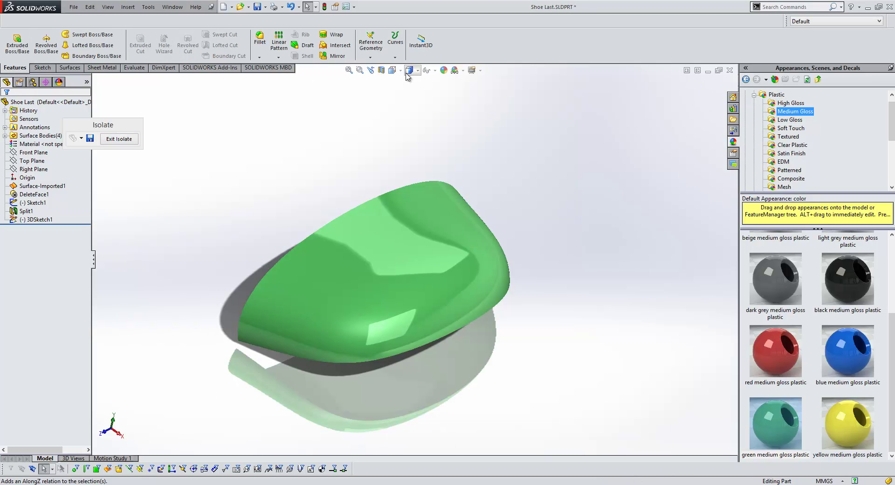
left_click(69, 68)
left_click(342, 45)
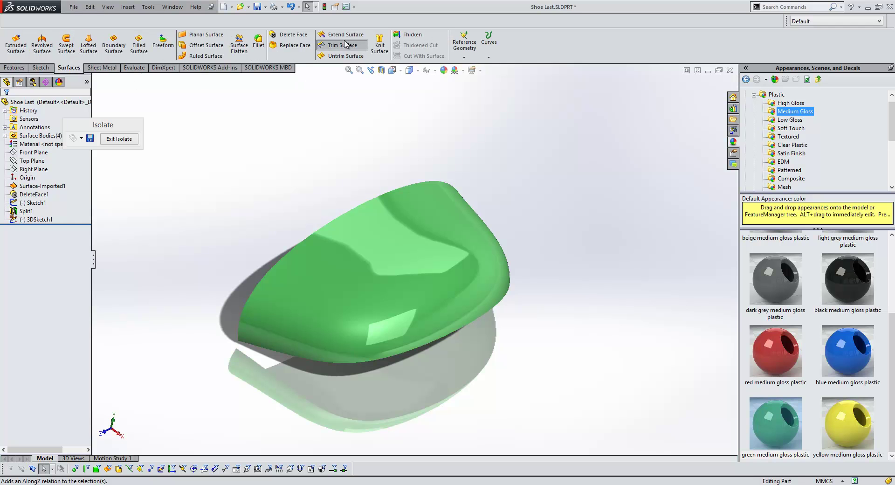
left_click(95, 79)
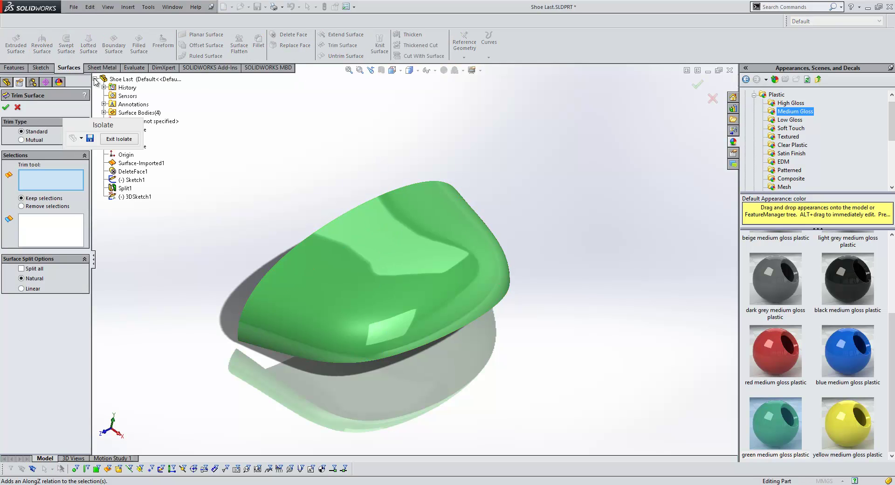
left_click(135, 196)
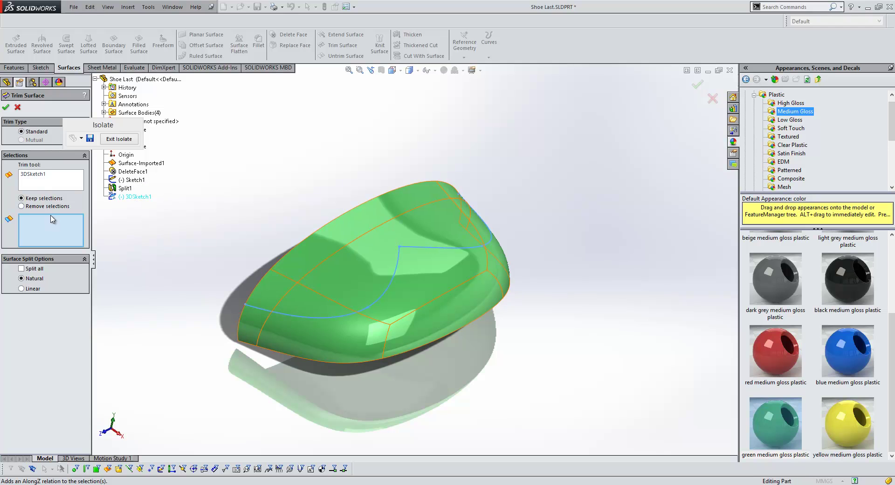
left_click(418, 277)
right_click(417, 275)
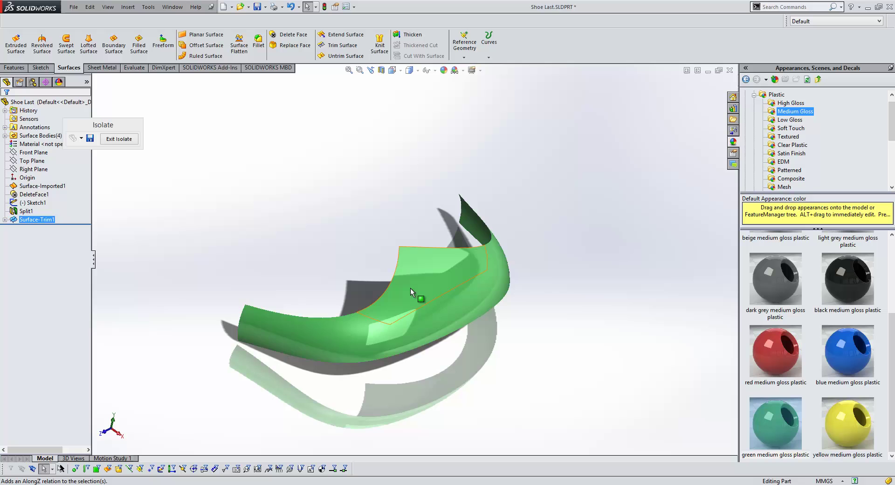
middle_click_drag(394, 309, 463, 335)
key("Escape")
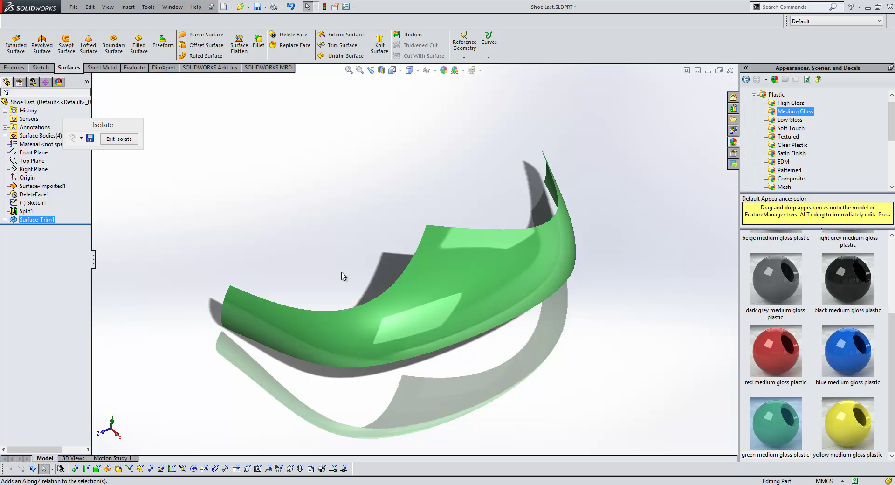
Clear the selection of the trim feature
key("Escape")
Start Surface Flatten and select all the trimmed band's faces, including the tip face
left_click(238, 51)
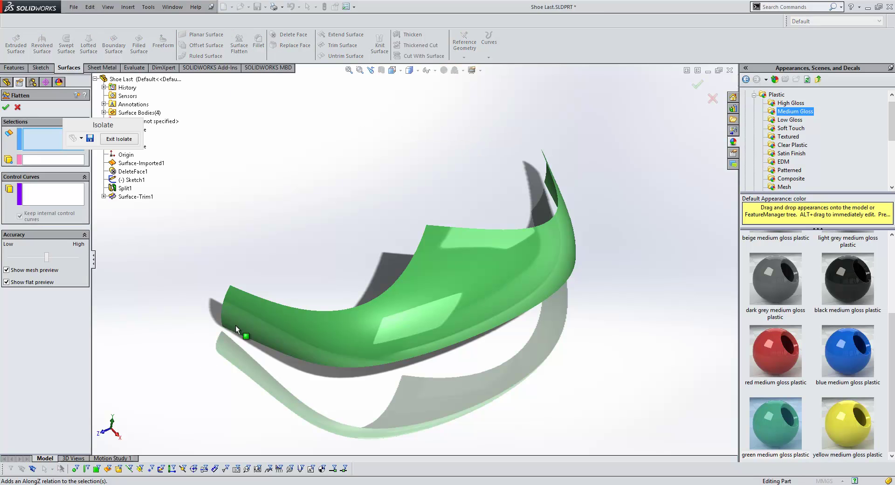
left_click(239, 310)
left_click(266, 319)
left_click(397, 311)
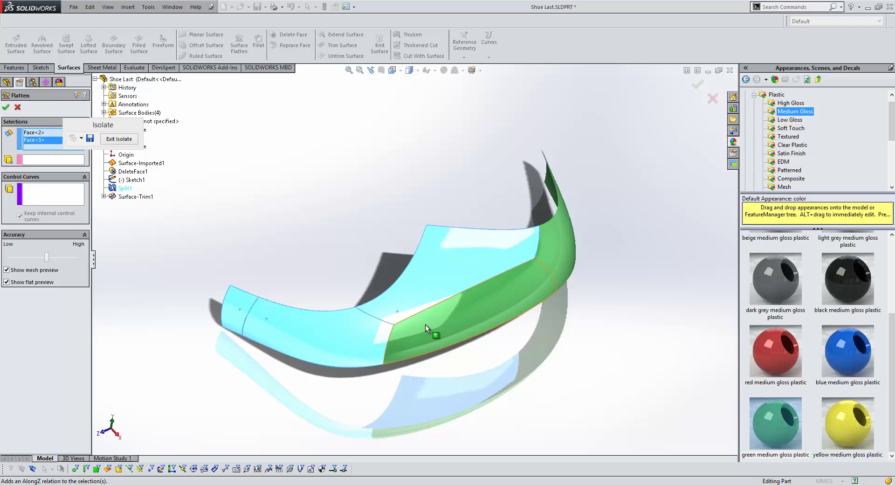
left_click(425, 324)
left_click(549, 257)
middle_click_drag(546, 253, 676, 201)
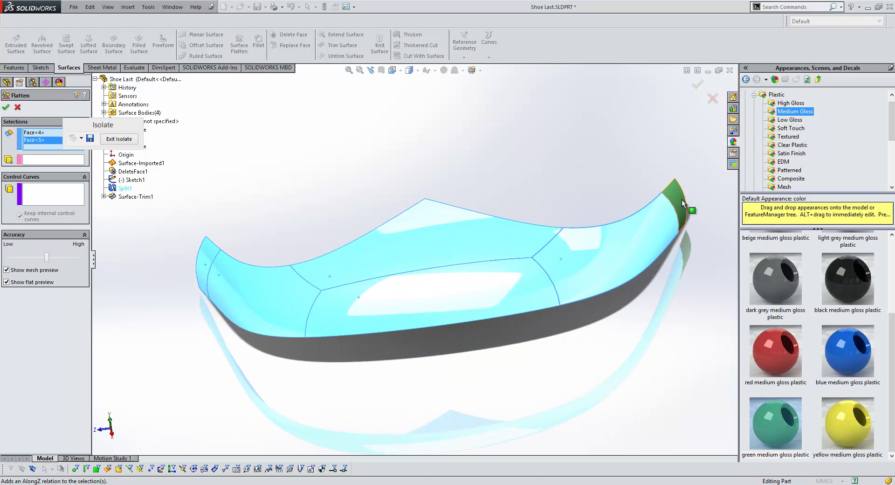
left_click(676, 200)
Fix the flatten at the top vertex, add the toe edge as control curve, and confirm
left_click(59, 160)
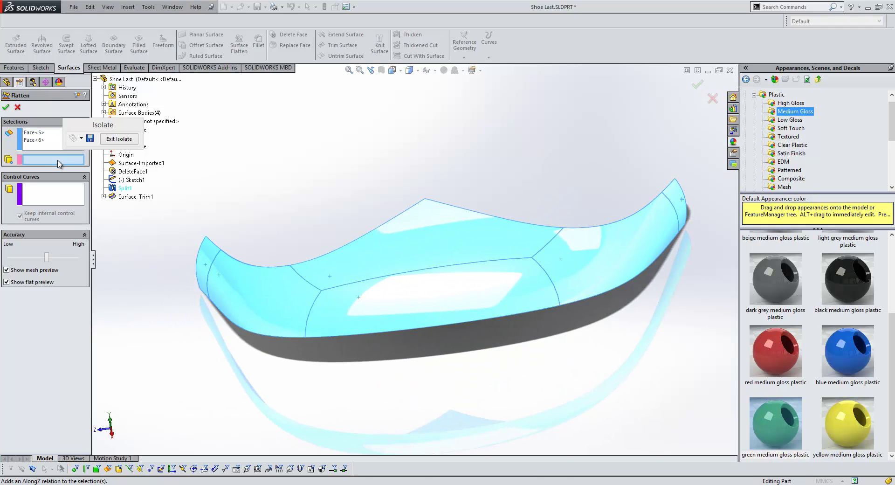
left_click(425, 199)
middle_click_drag(391, 312, 443, 305)
scroll(427, 327, "down", 2)
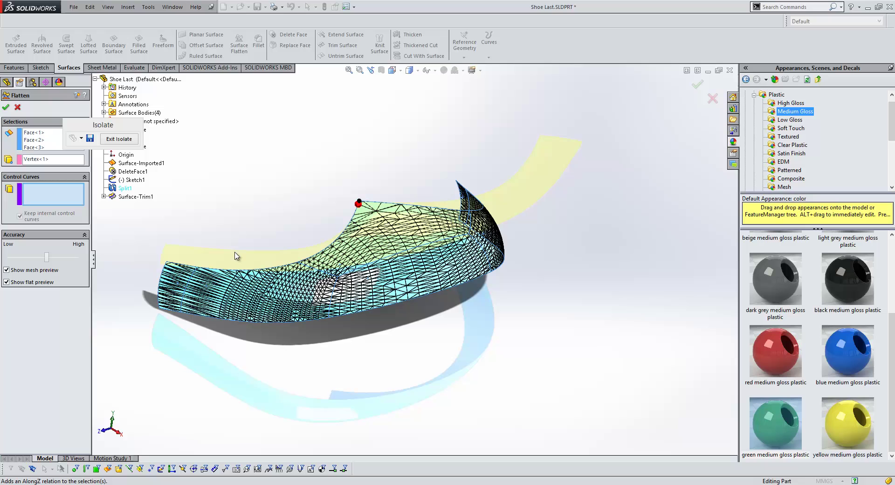
left_click(164, 276)
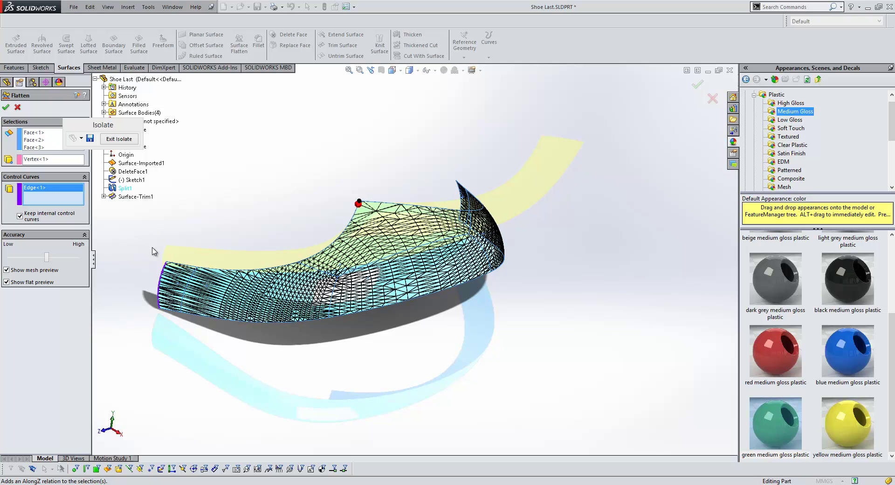
left_click(5, 107)
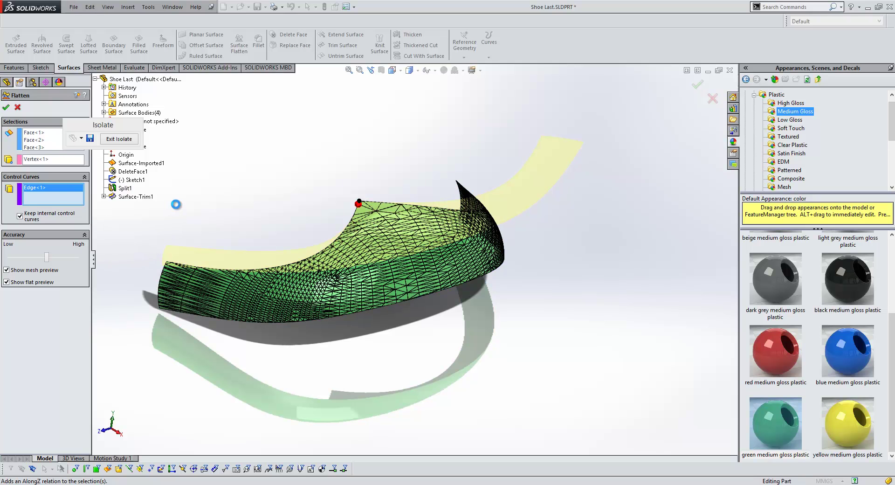
Show the Deformation Plot on the flattened surface, ranging from -16.552% to 16.552%
middle_click_drag(337, 144, 335, 163)
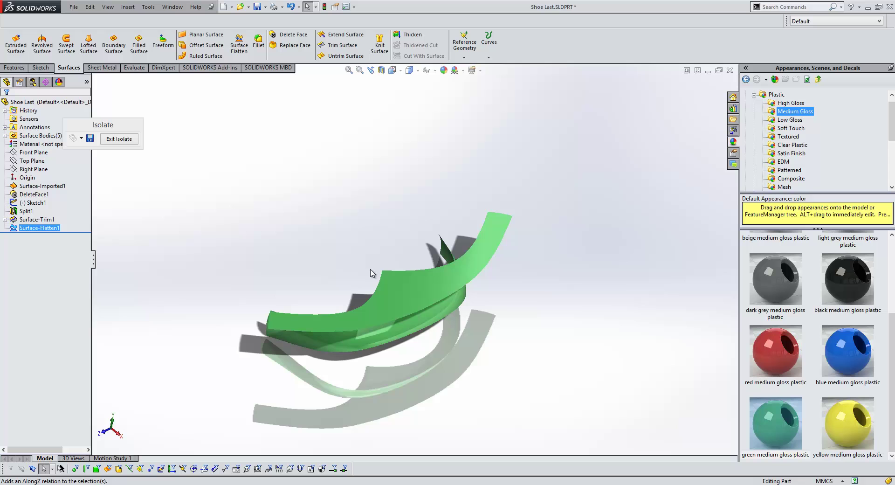
scroll(375, 321, "down", 2)
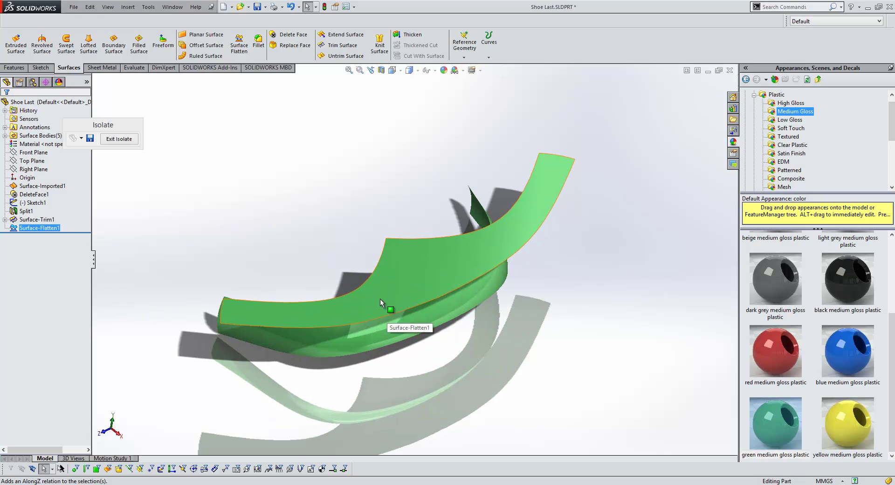
left_click(426, 265)
right_click(427, 269)
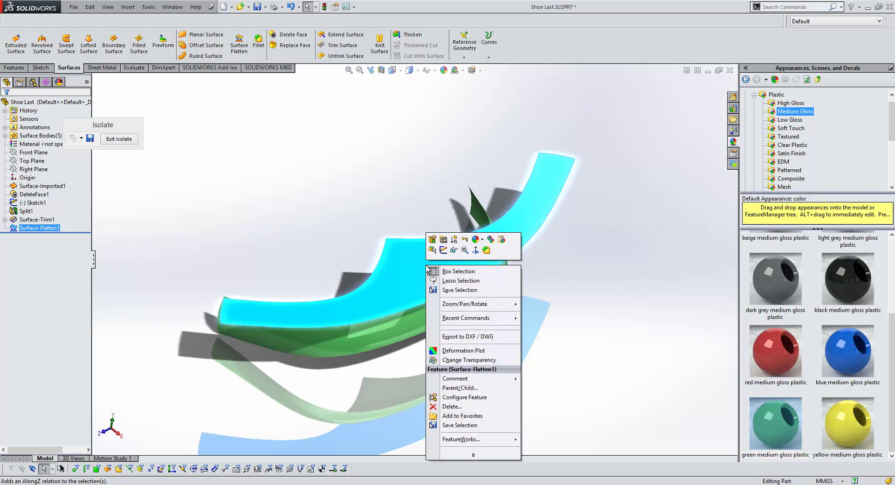
left_click(448, 352)
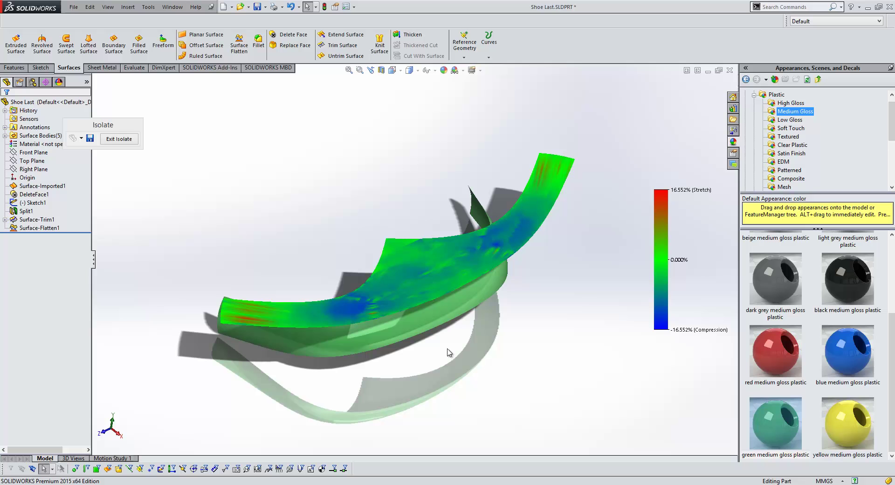
Turn off the deformation plot and start exporting the flattened face as Shoe Last.DXF
right_click(455, 272)
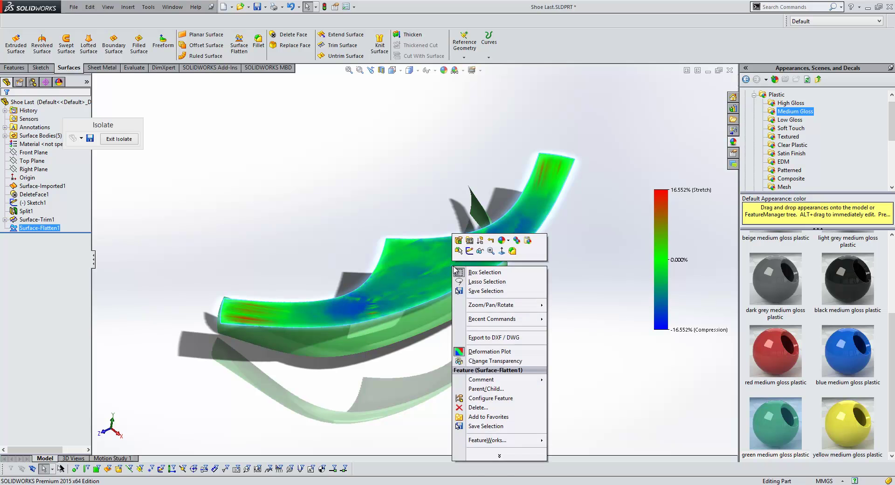
left_click(497, 355)
right_click(427, 284)
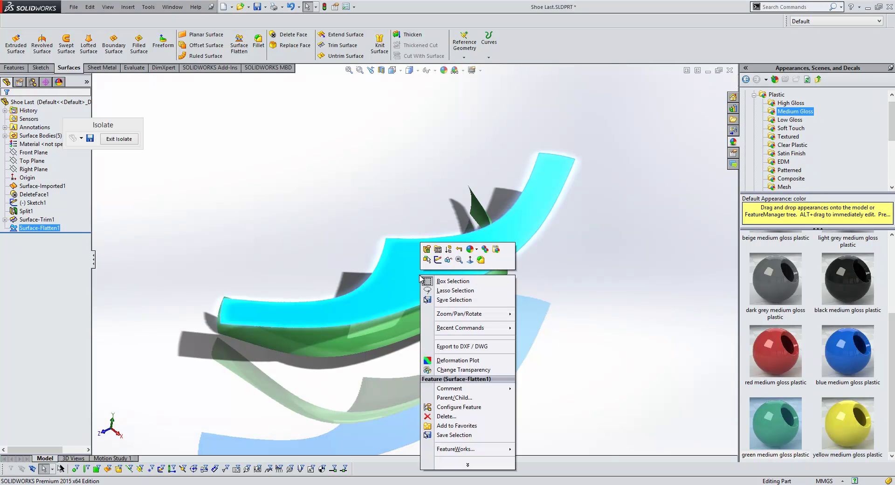
left_click(469, 351)
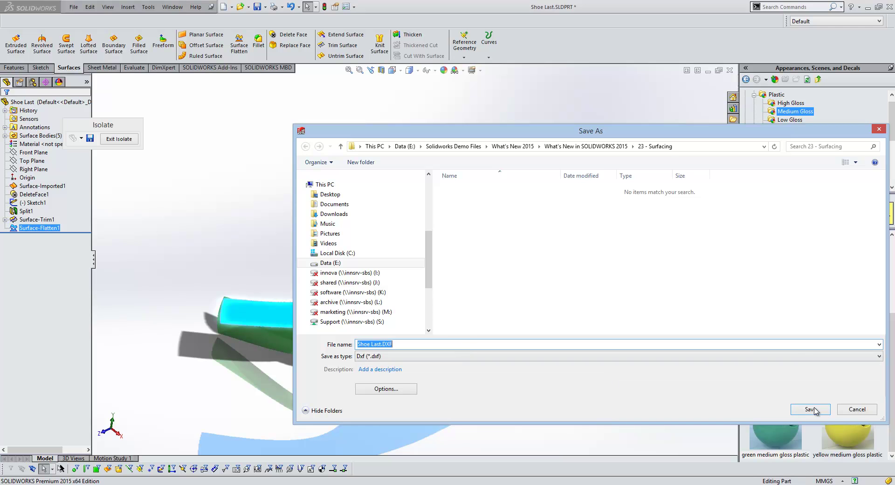
left_click(811, 409)
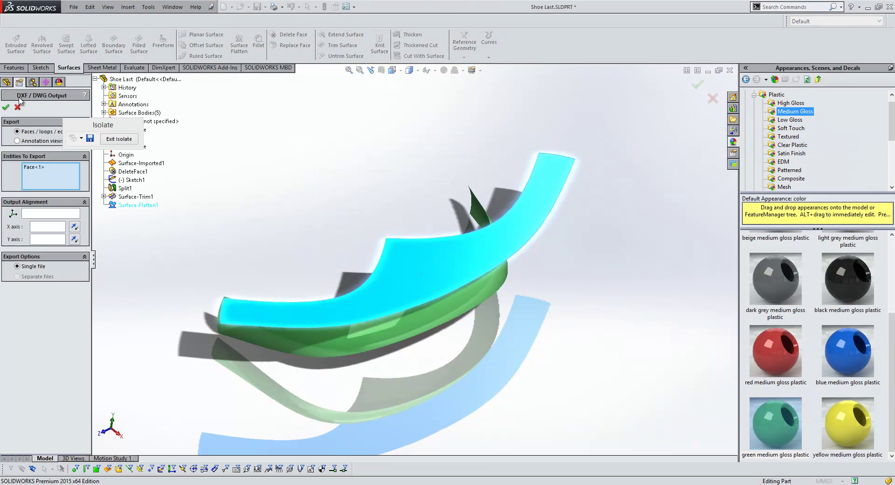
Discard the DXF cleanup preview, cancel the export, and exit isolation to show the shoe last
left_click(6, 107)
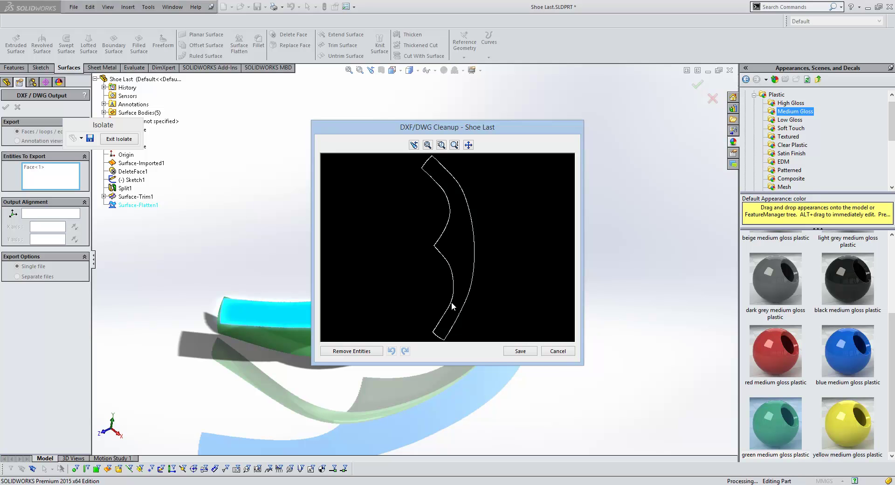
left_click(558, 351)
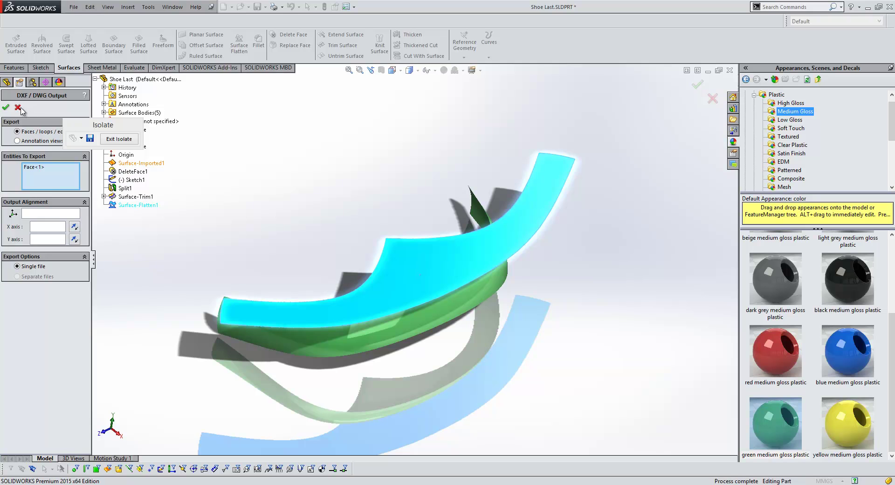
left_click(17, 106)
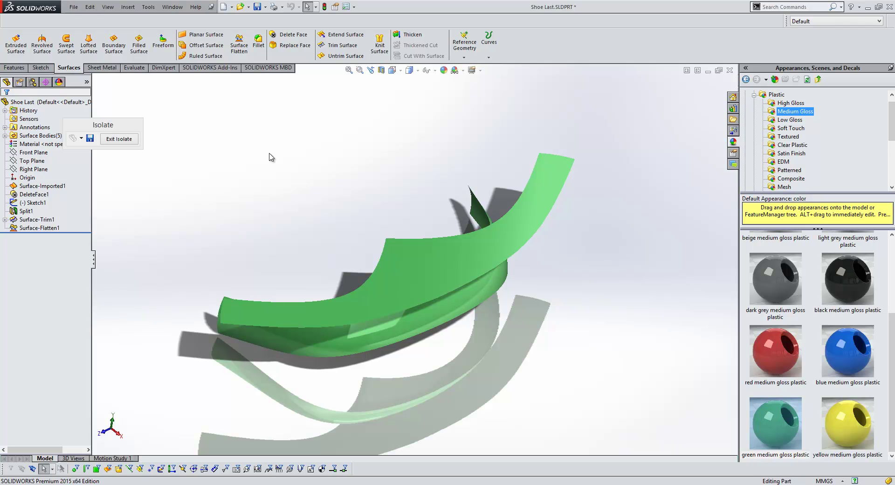
left_click(122, 138)
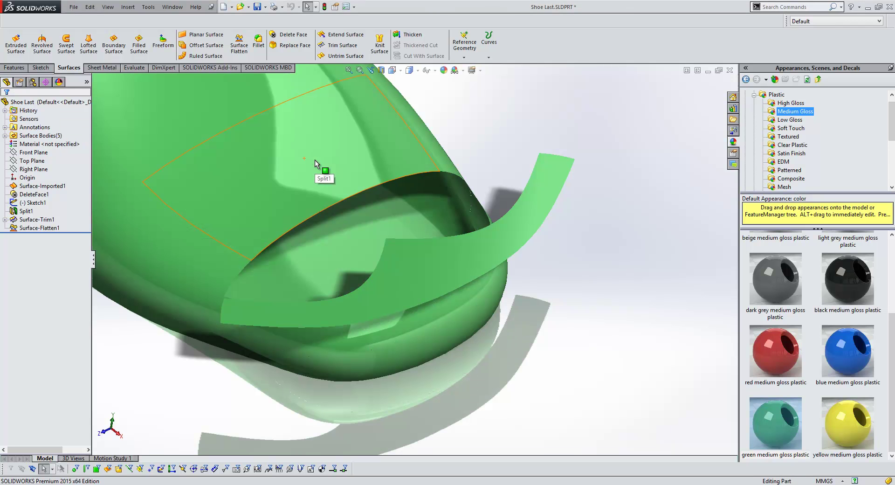
Switch to CPFT_RVF2 and edit Fillet178 on the housing's rounded top face
key("ctrl+Tab")
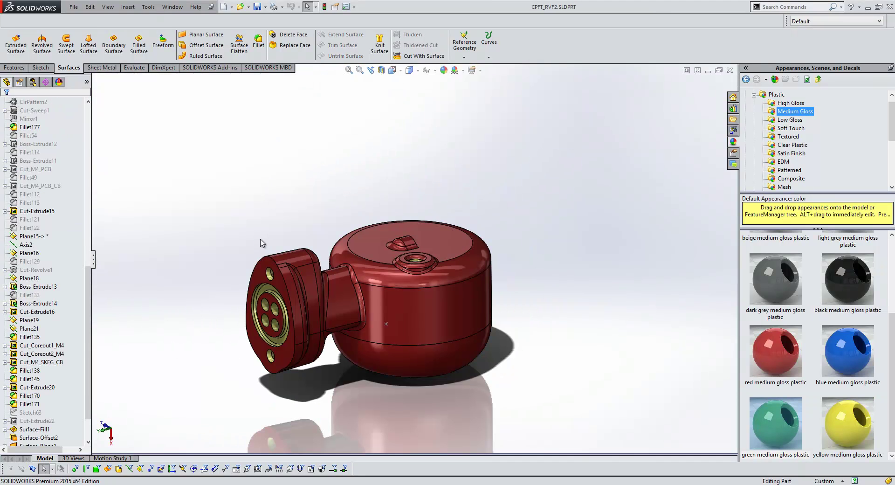
scroll(327, 345, "down", 3)
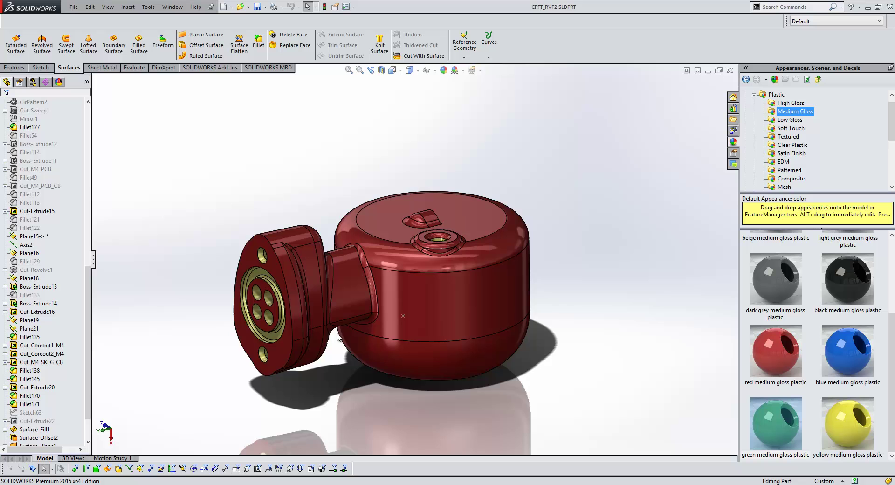
left_click(364, 214)
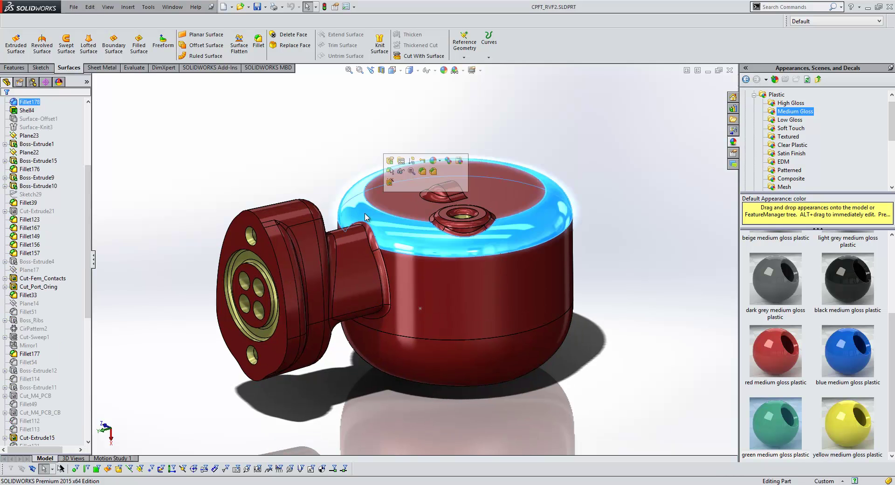
left_click(390, 161)
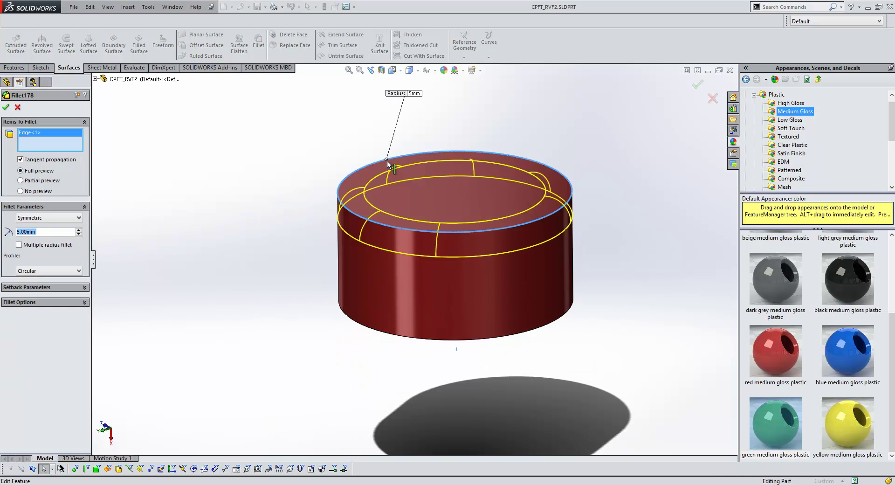
Make Fillet178 asymmetric with a 10 mm radius, flipped so the larger radius runs across the top
left_click(58, 217)
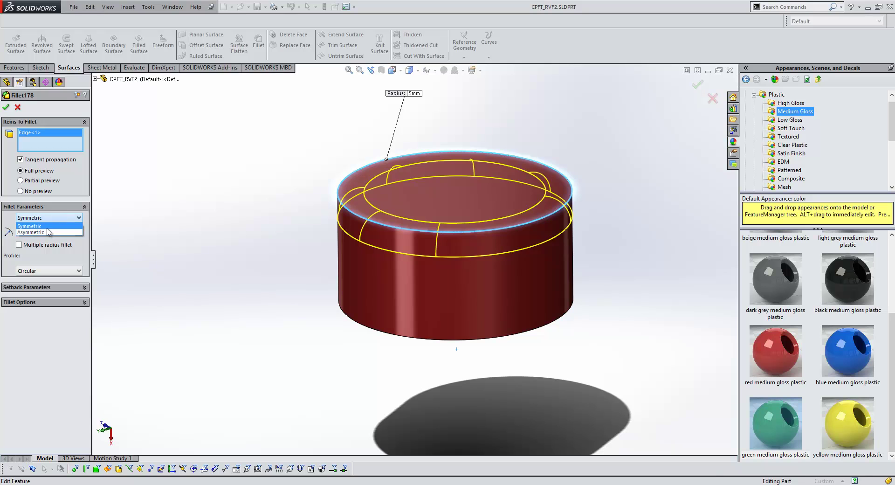
left_click(45, 232)
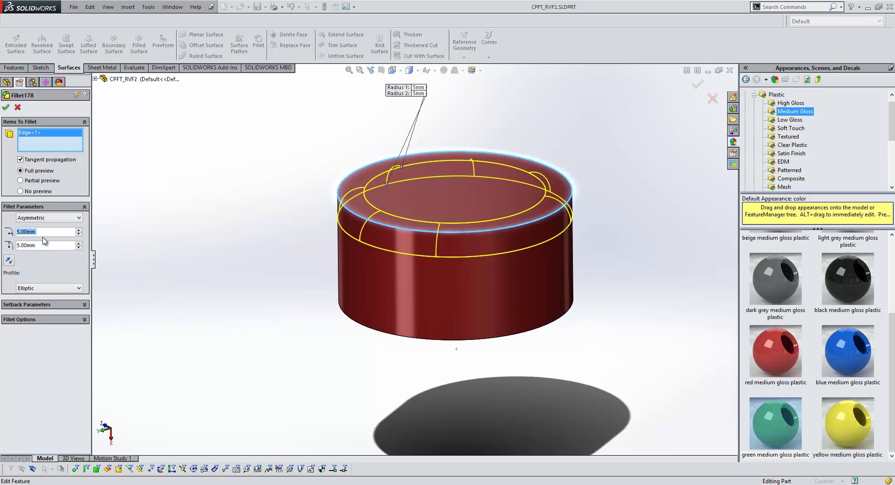
type("10")
key("Return")
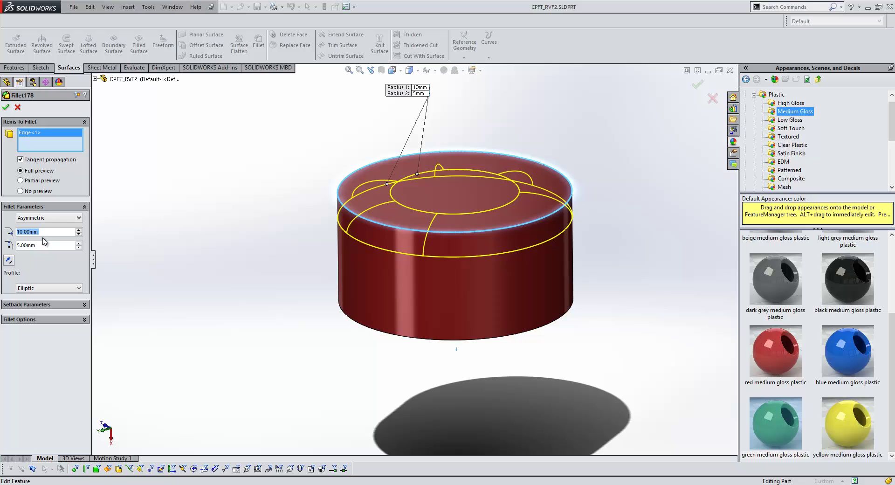
left_click(9, 262)
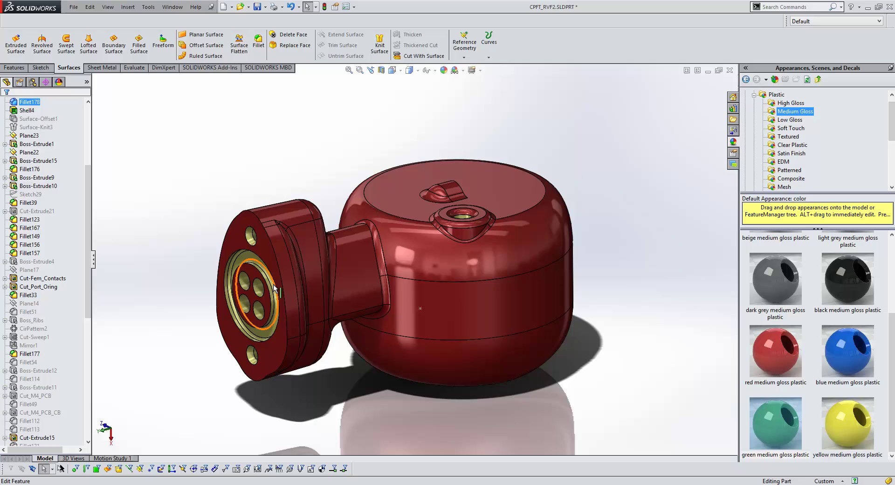
key("space")
left_click(263, 353)
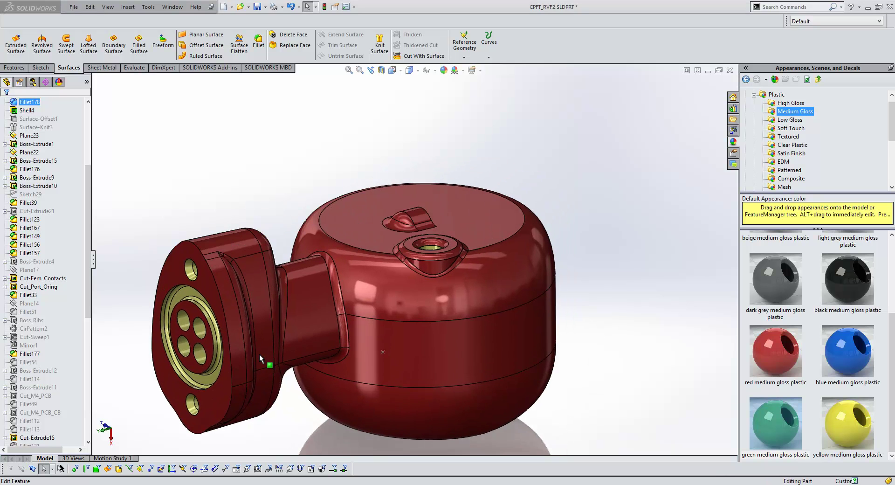
middle_click_drag(472, 371, 454, 205)
scroll(427, 225, "down", 5)
left_click(340, 243)
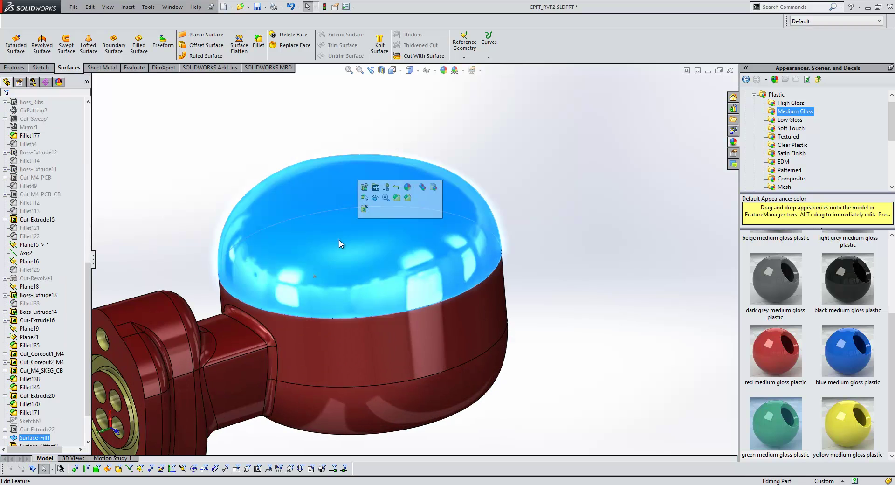
left_click(364, 187)
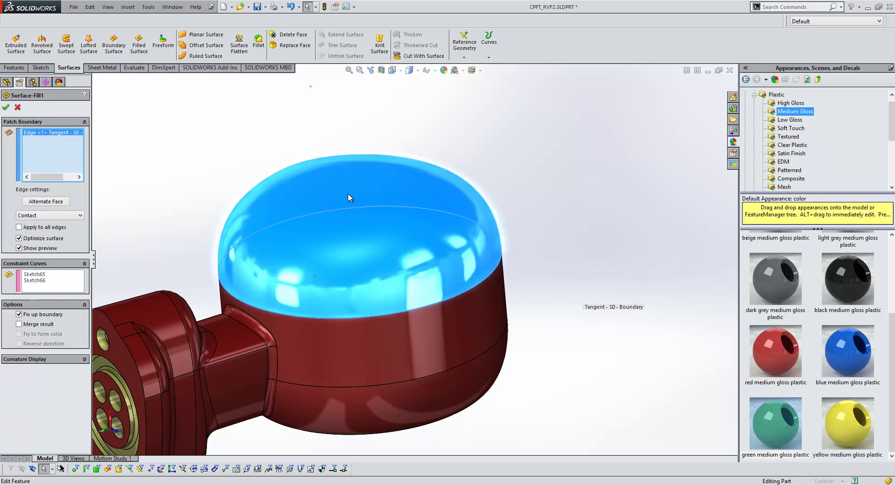
mouse_move(209, 226)
middle_mouse_down()
mouse_move(236, 194)
mouse_move(208, 220)
middle_mouse_up()
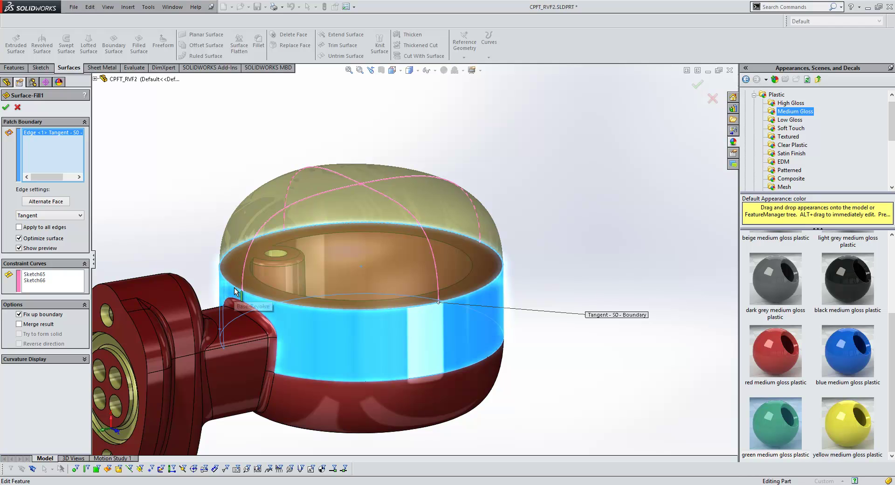
left_click(15, 359)
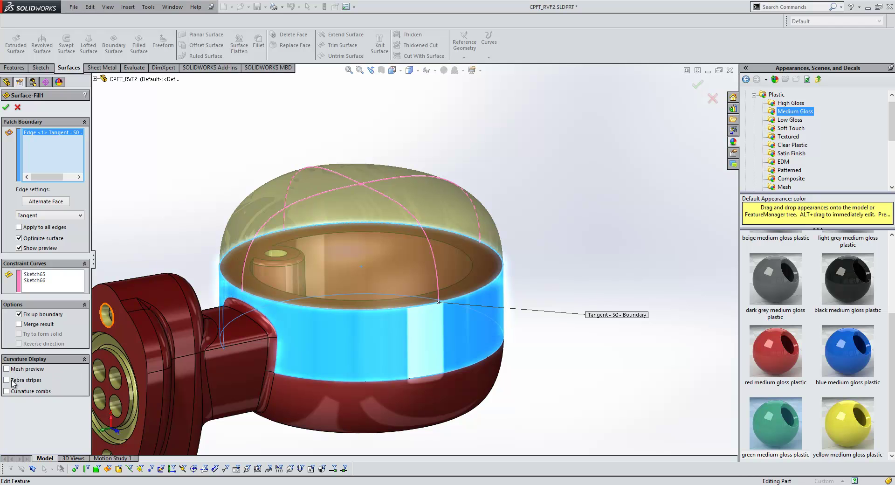
scroll(19, 396, "down", 3)
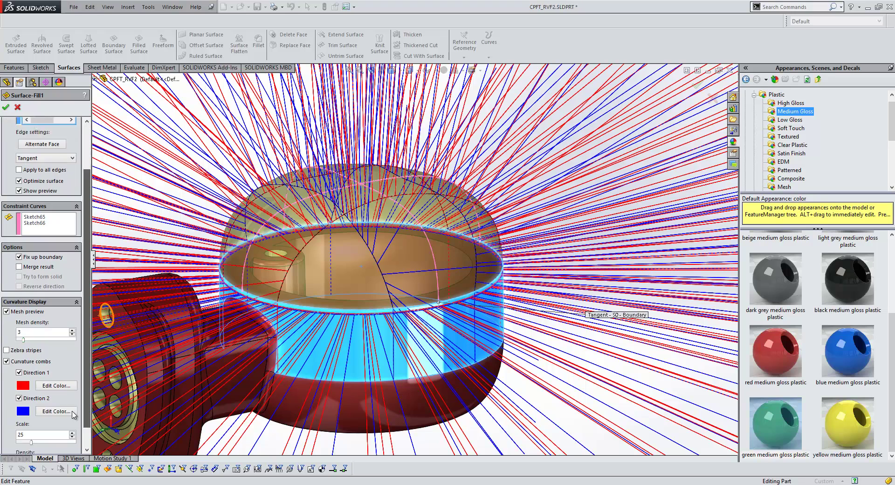
left_click_drag(33, 429, 17, 429)
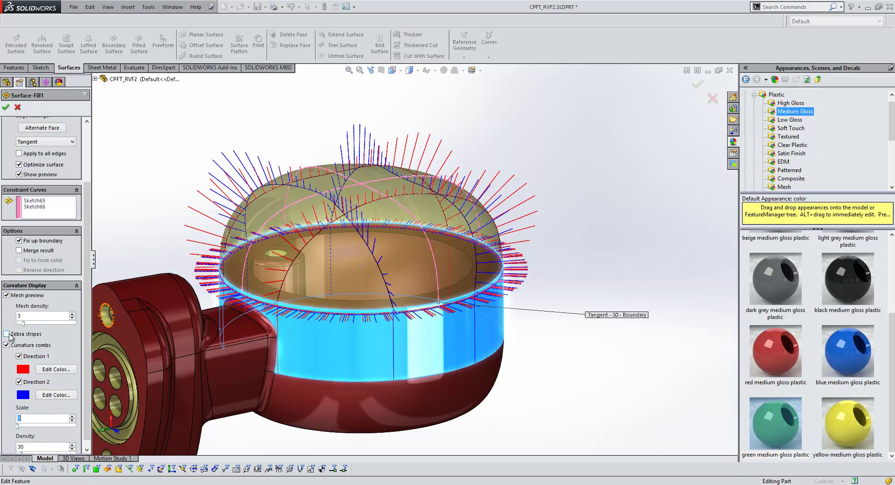
left_click(8, 334)
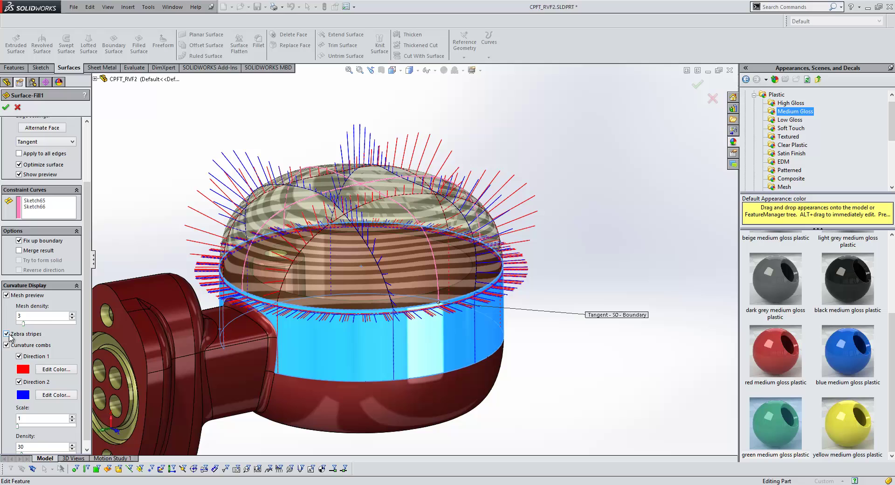
left_click(17, 107)
Hide the dome body and edit the Open_Cut sketch (Sketch68) from an oblique view
left_click(300, 223)
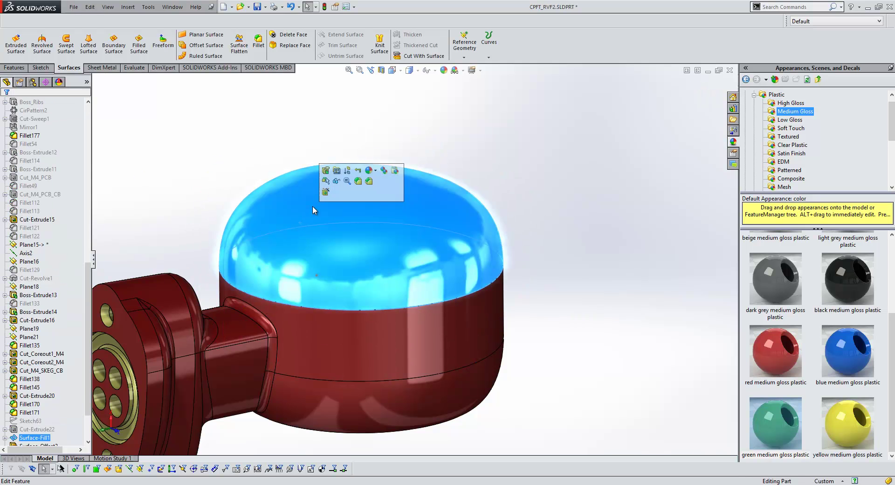
left_click(355, 173)
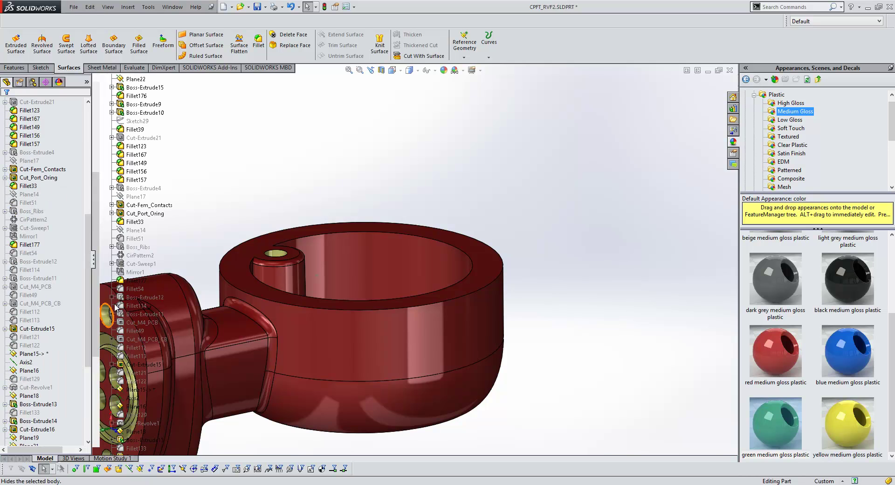
scroll(42, 327, "down", 6)
left_click(17, 431)
left_click(19, 437)
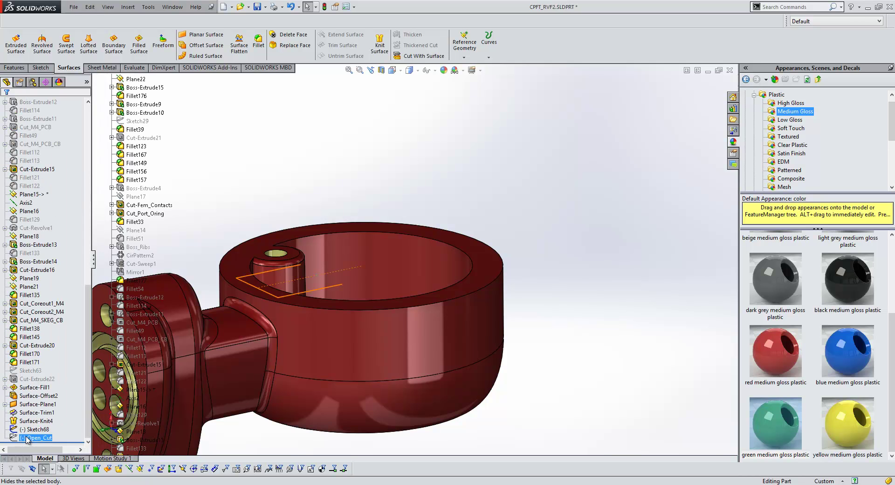
left_click(33, 411)
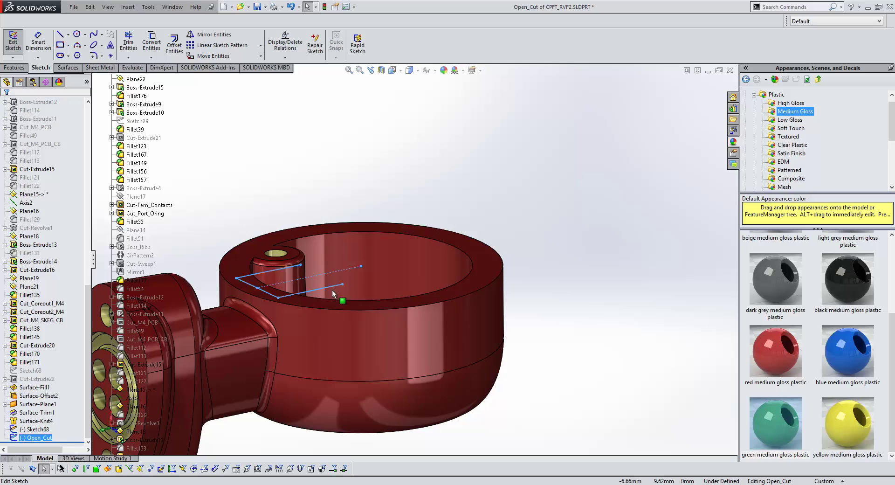
middle_click_drag(258, 301, 343, 301)
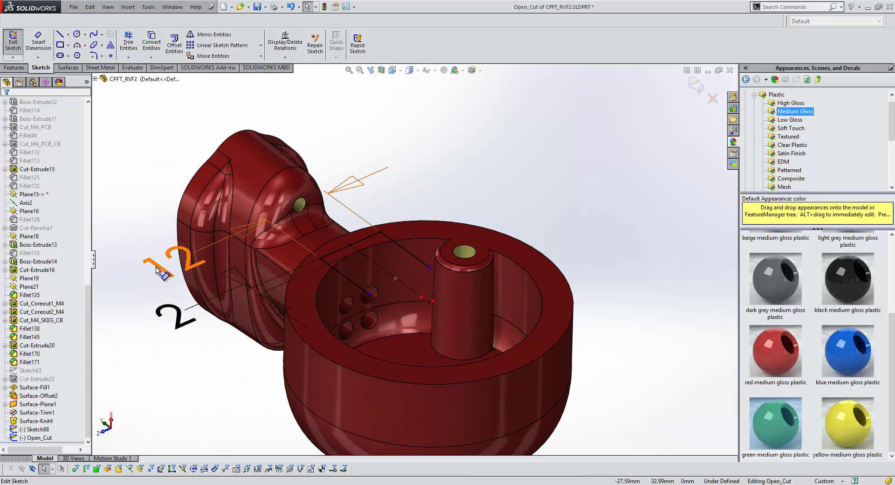
Extrude-cut both open sketch regions blind 5 mm into the inner rim
left_click(17, 68)
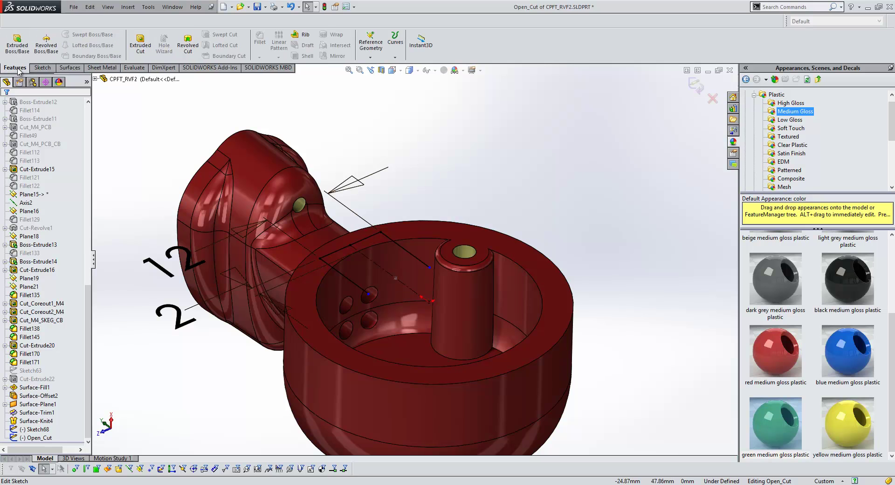
left_click(140, 45)
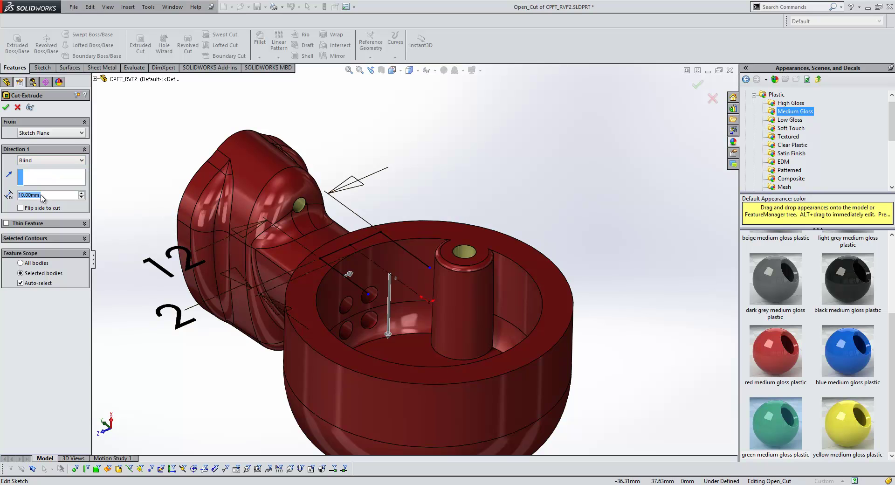
type("5")
key("Return")
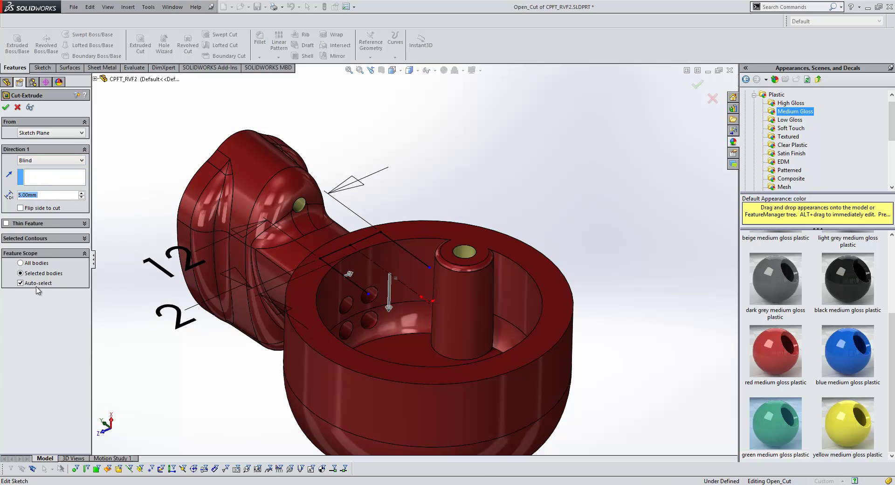
left_click(36, 239)
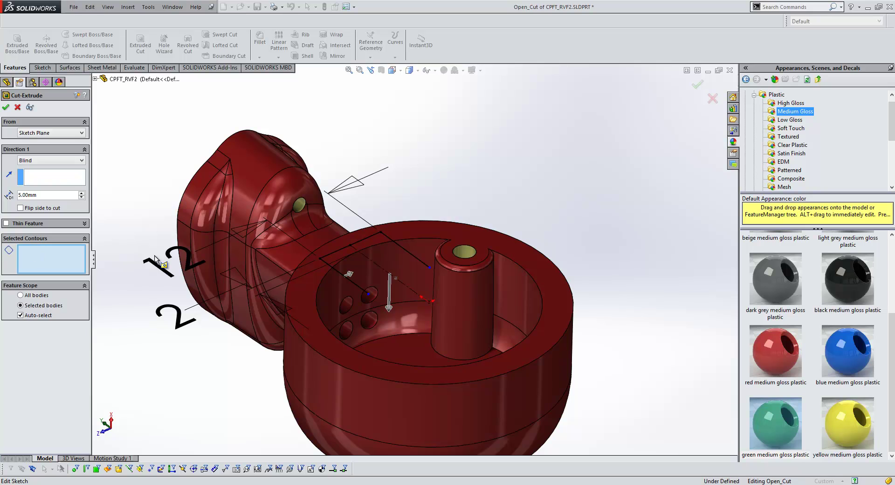
left_click(365, 247)
left_click(343, 256)
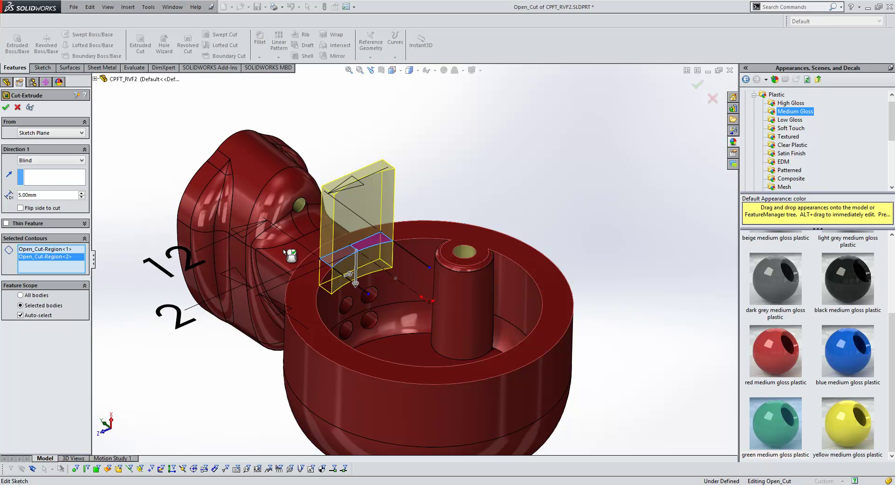
left_click(5, 107)
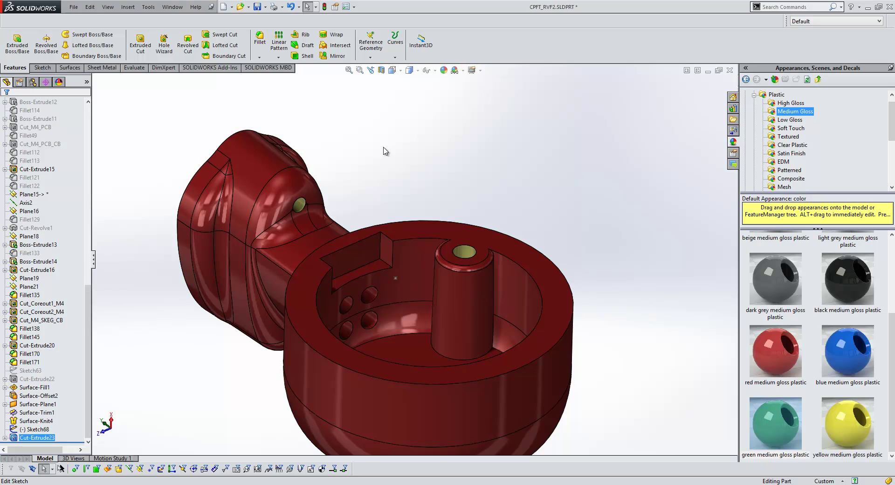
In the Bottom_ISO view, create a plane through Point1@Sketch68 parallel to the screen
key("space")
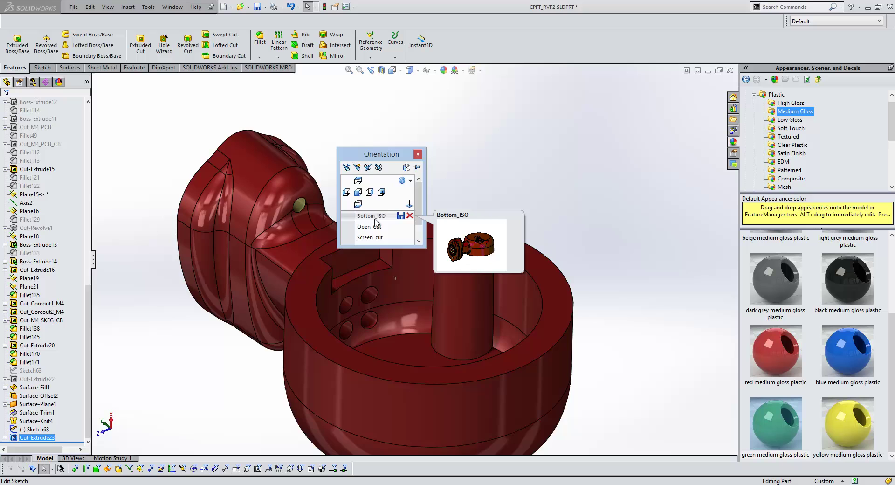
left_click(371, 215)
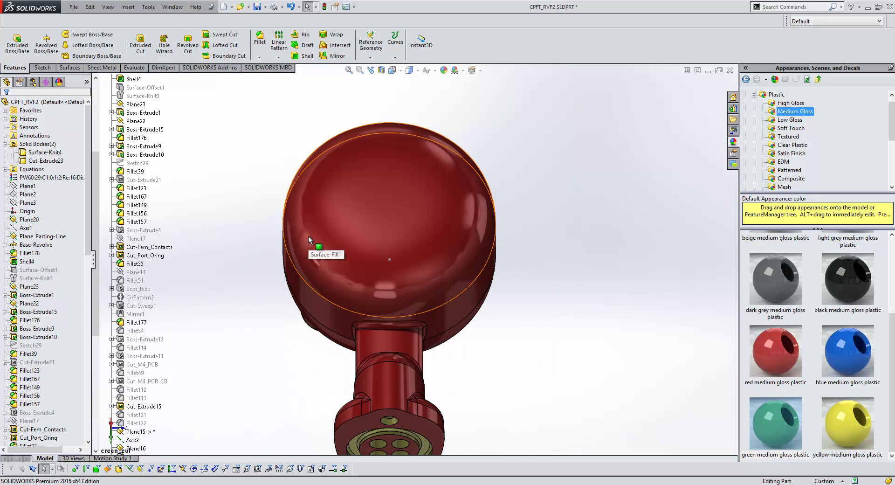
left_click(371, 47)
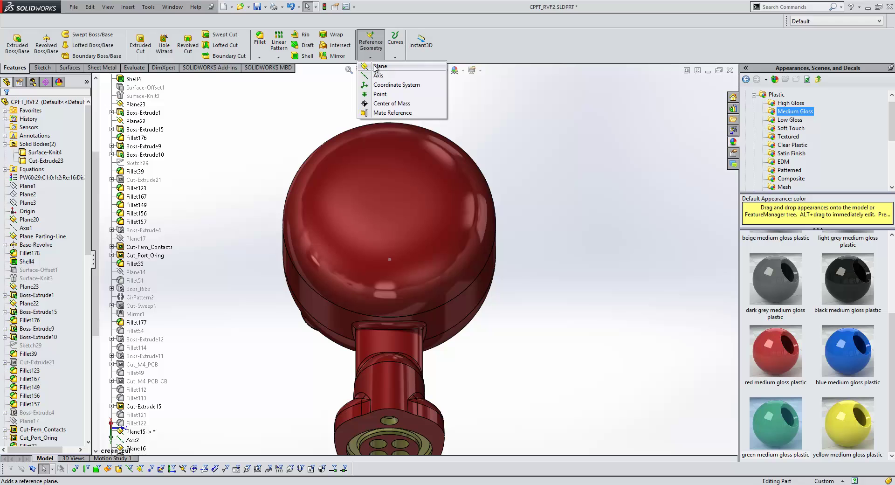
left_click(379, 66)
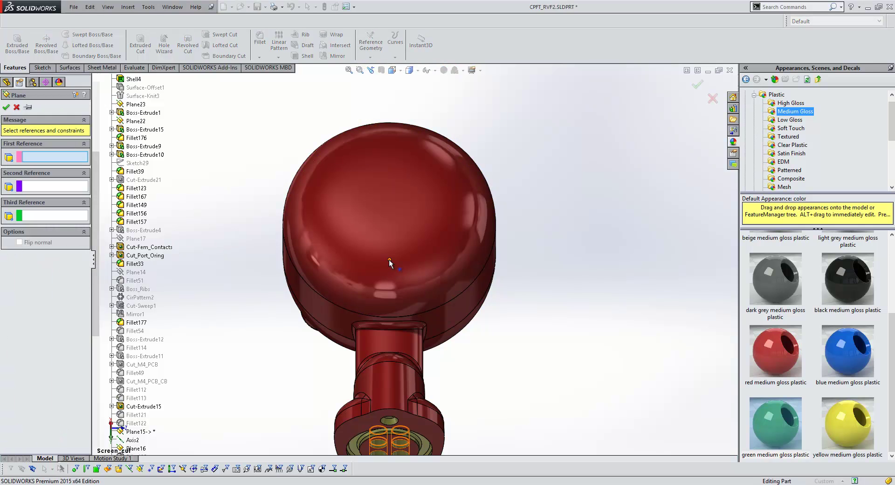
left_click(389, 259)
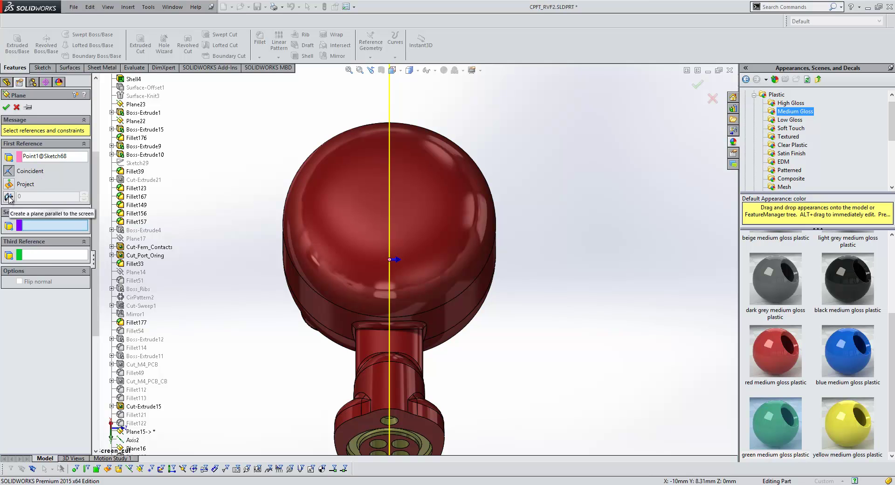
left_click(8, 198)
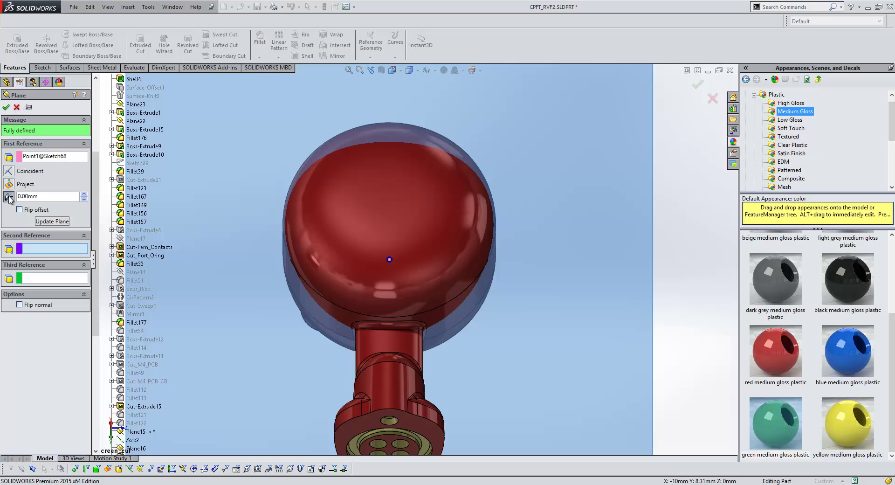
left_click(6, 107)
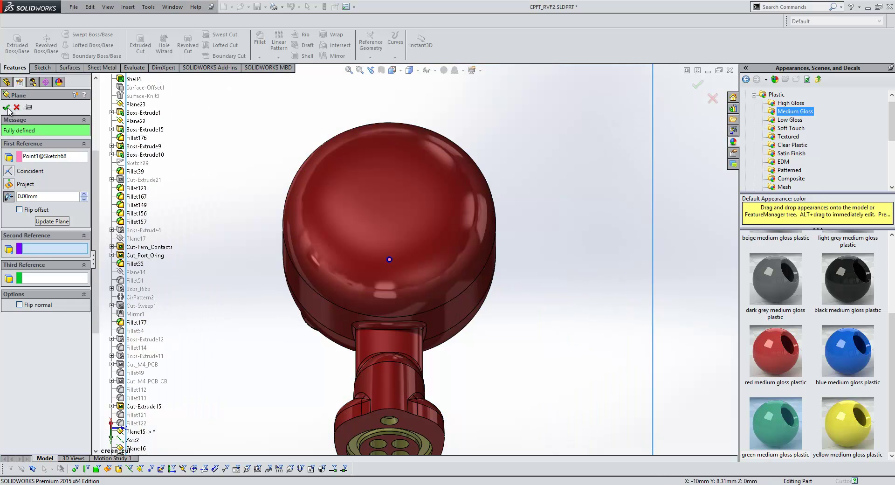
Apply a section view cut by Plane24 and orbit to an angled view
left_click(381, 70)
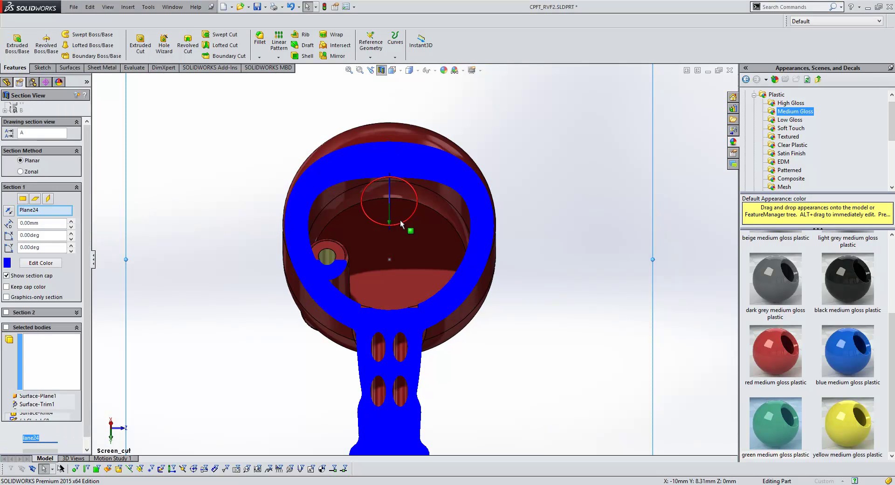
middle_click_drag(410, 154, 457, 246)
scroll(497, 319, "down", 5)
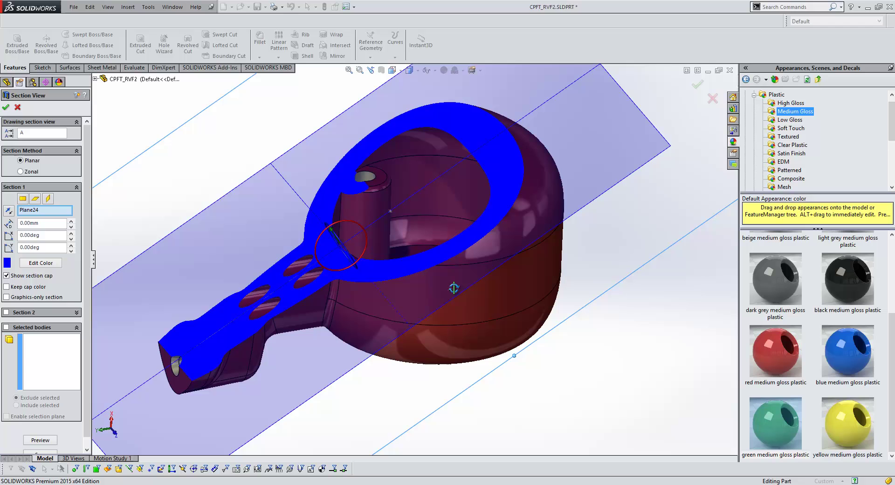
left_click(6, 106)
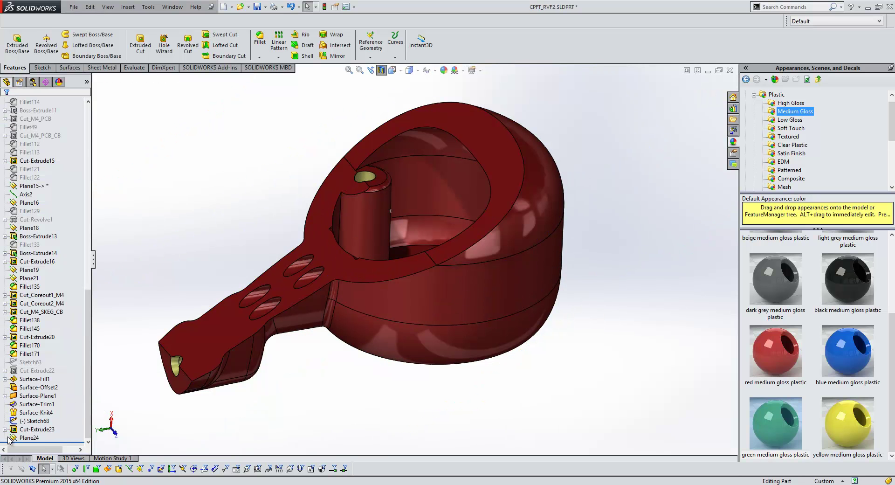
Edit Plane24 and update it to lie parallel to the current view
right_click(21, 323)
left_click(22, 300)
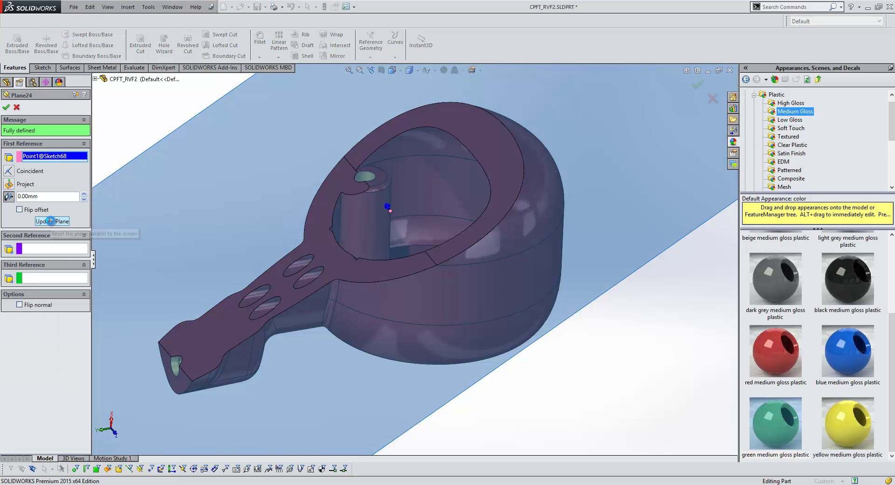
left_click(51, 222)
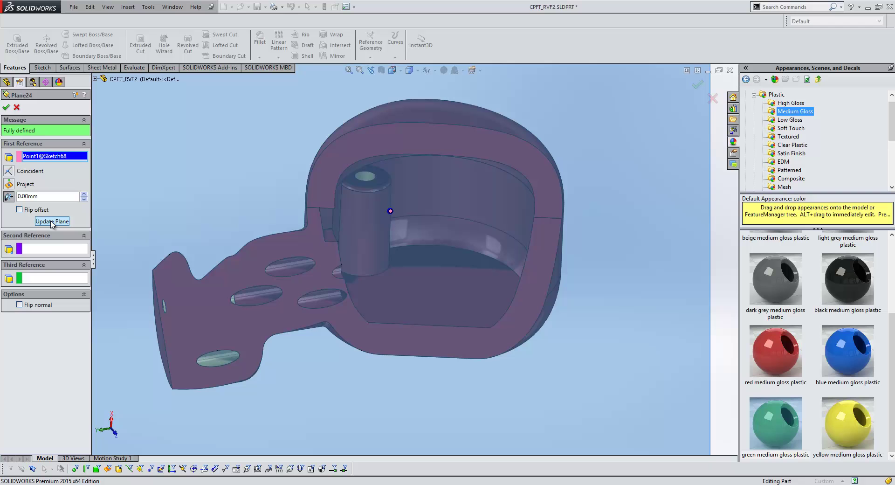
left_click(7, 108)
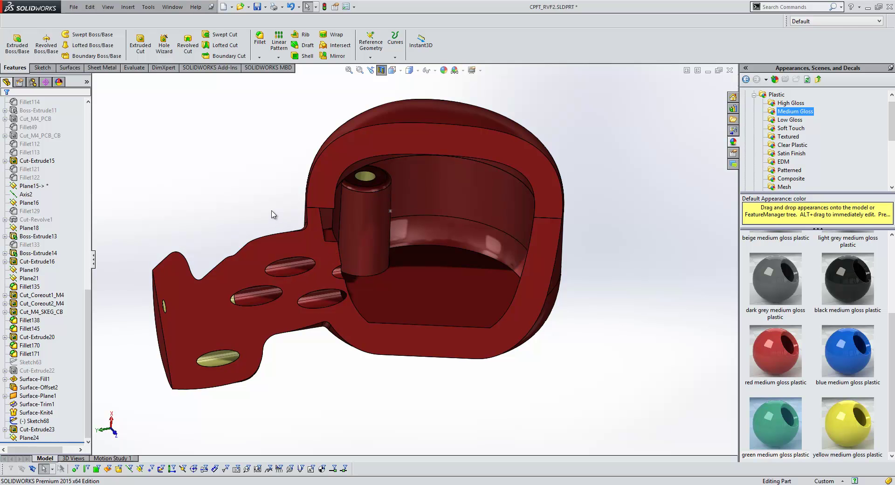
Enable the PhotoView 360 add-in
middle_click_drag(275, 215, 303, 224)
left_click(353, 7)
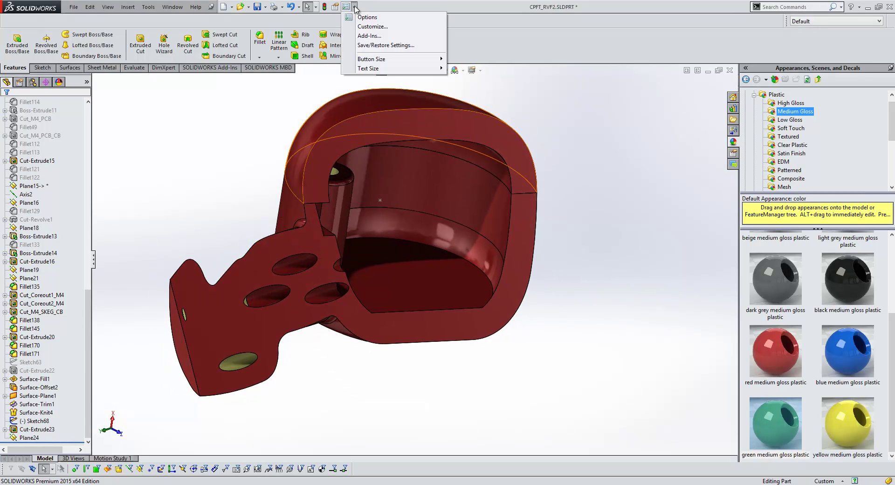
left_click(366, 35)
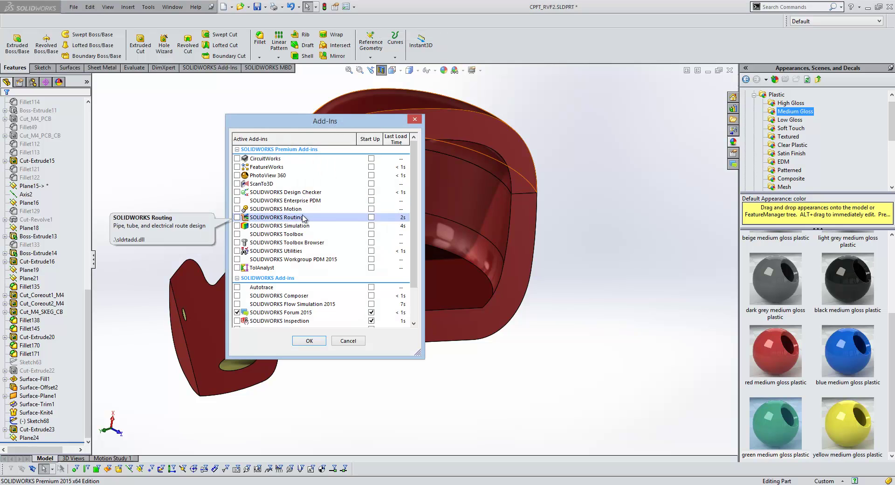
left_click(237, 175)
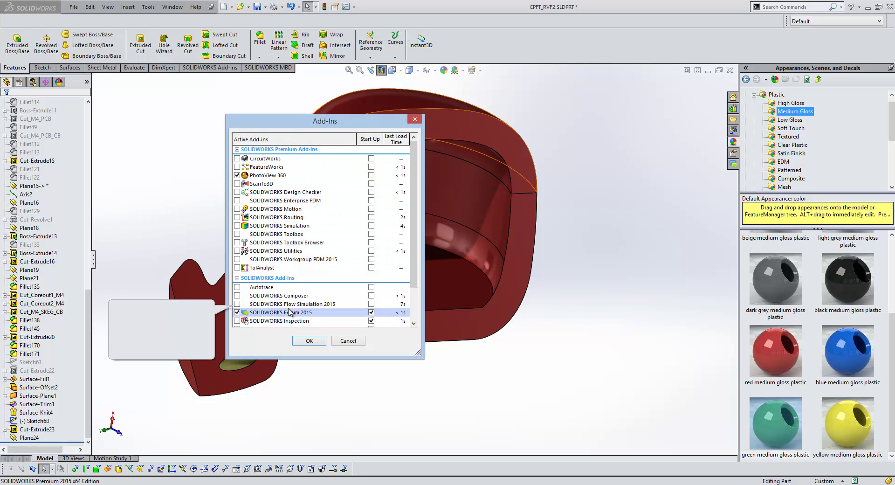
left_click(309, 341)
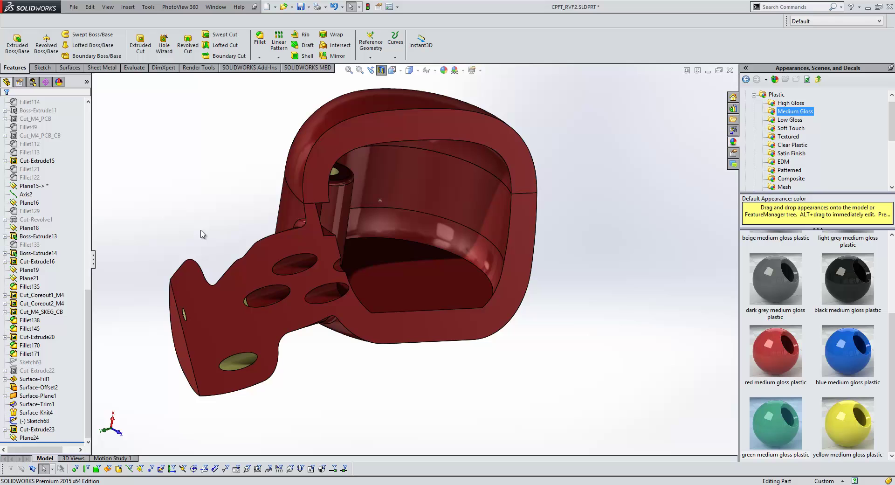
Define a PhotoView 360 render region framing the housing's connector end
left_click(180, 6)
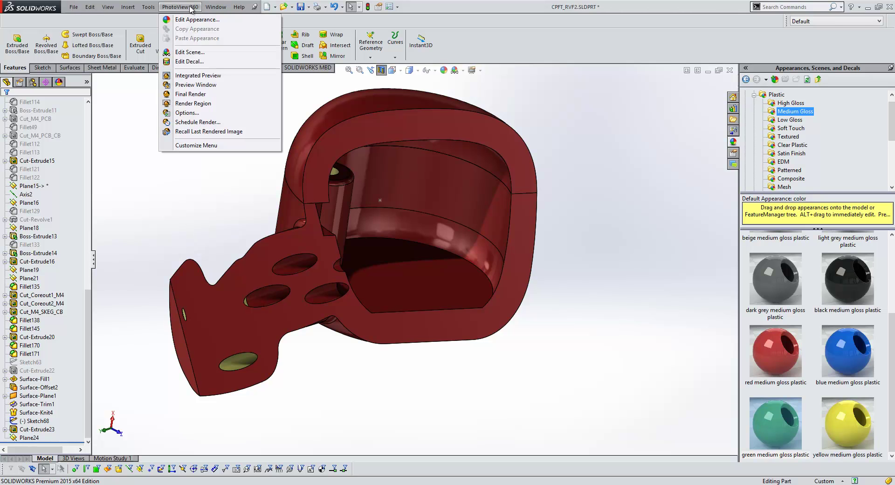
left_click(210, 104)
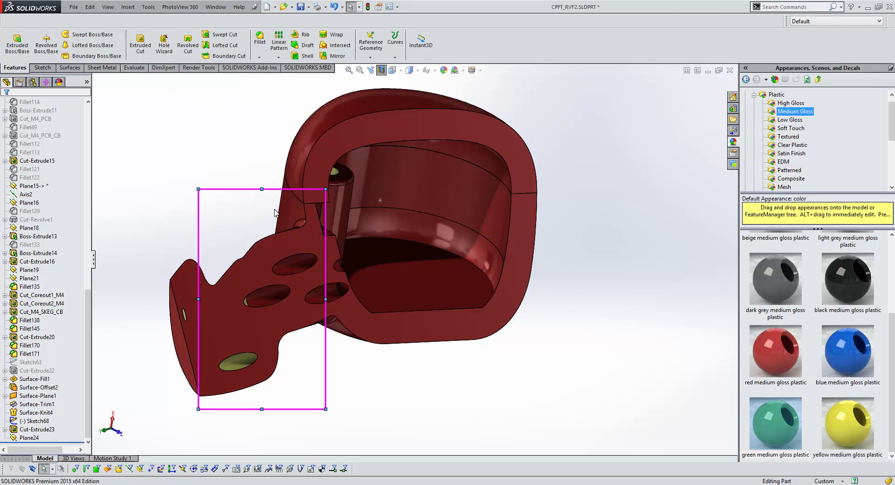
left_click_drag(325, 409, 366, 376)
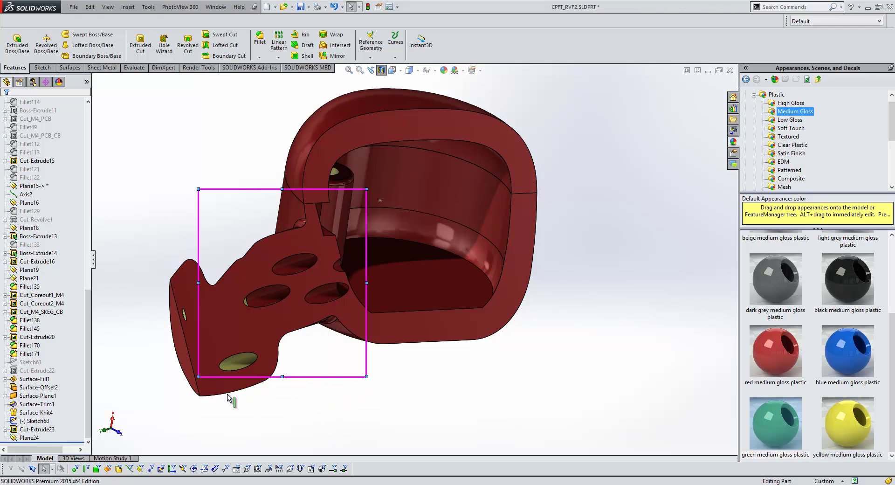
left_click_drag(199, 376, 148, 314)
Turn off the section view and start the PhotoView 360 Integrated Preview
left_click(381, 70)
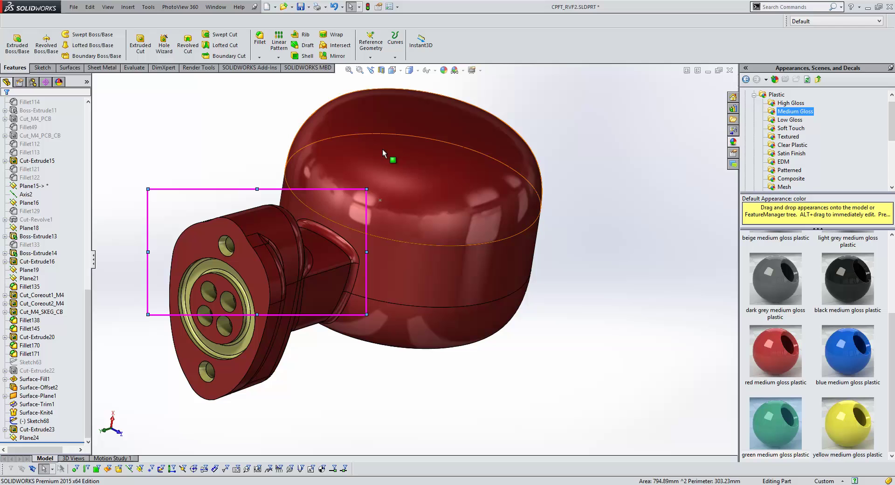
left_click(180, 7)
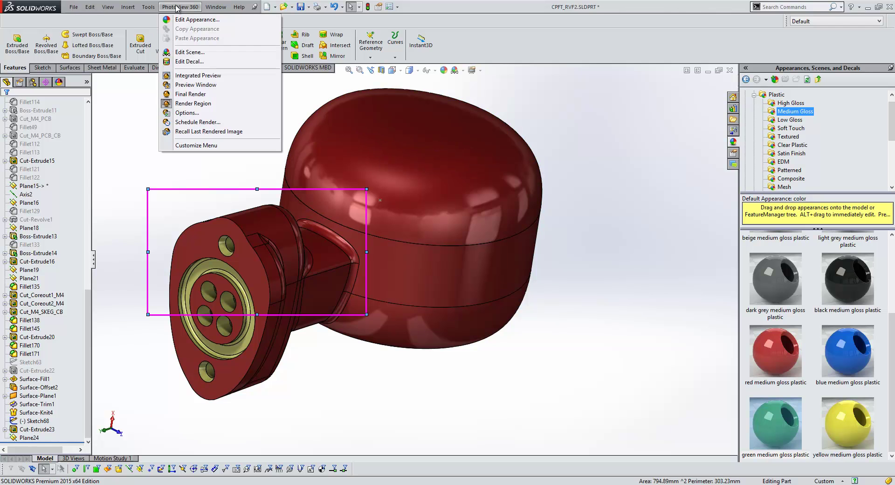
left_click(197, 76)
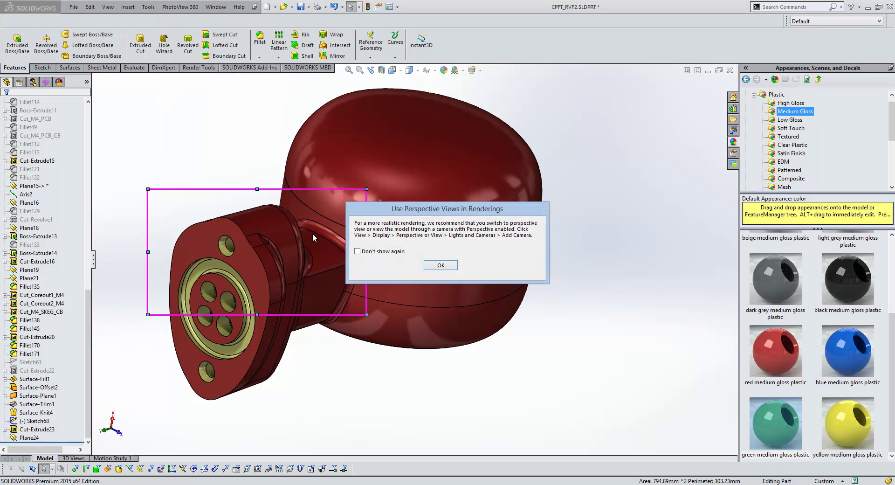
left_click(441, 265)
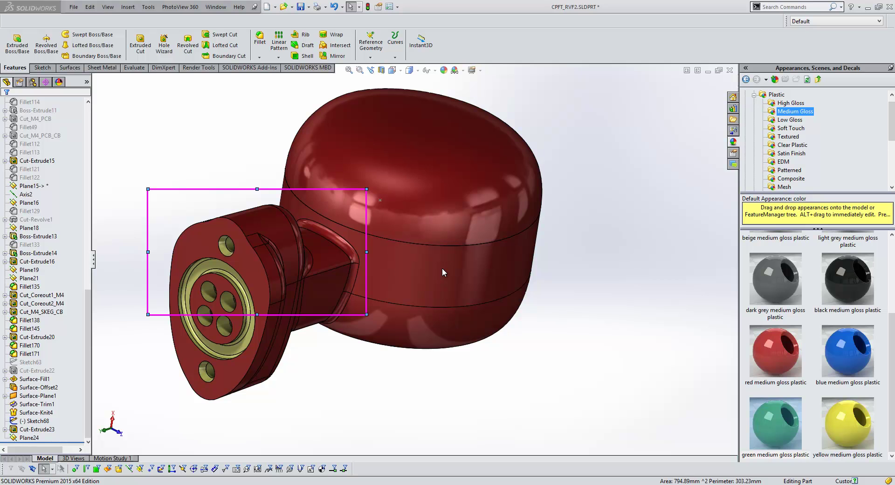